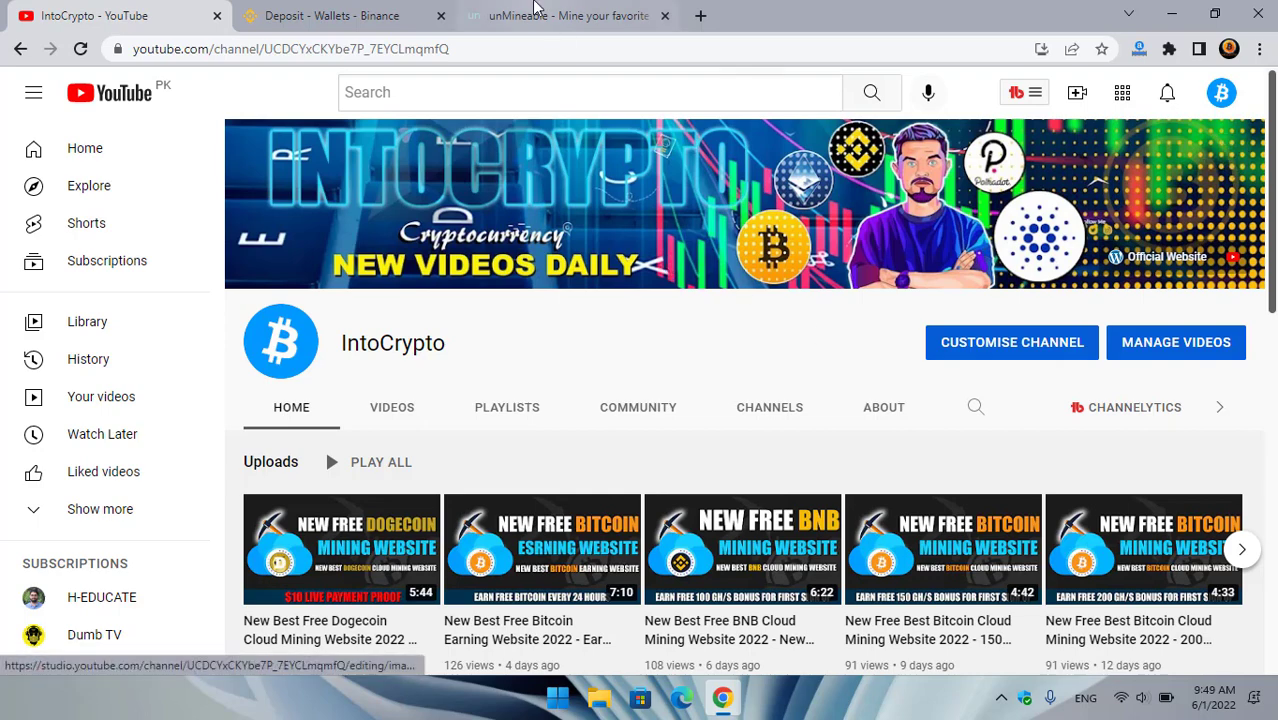
- Browse unMineable's supported coins list past Gala, SHIBA INU, Solana and Sushi, then return to Gala
left_click(535, 15)
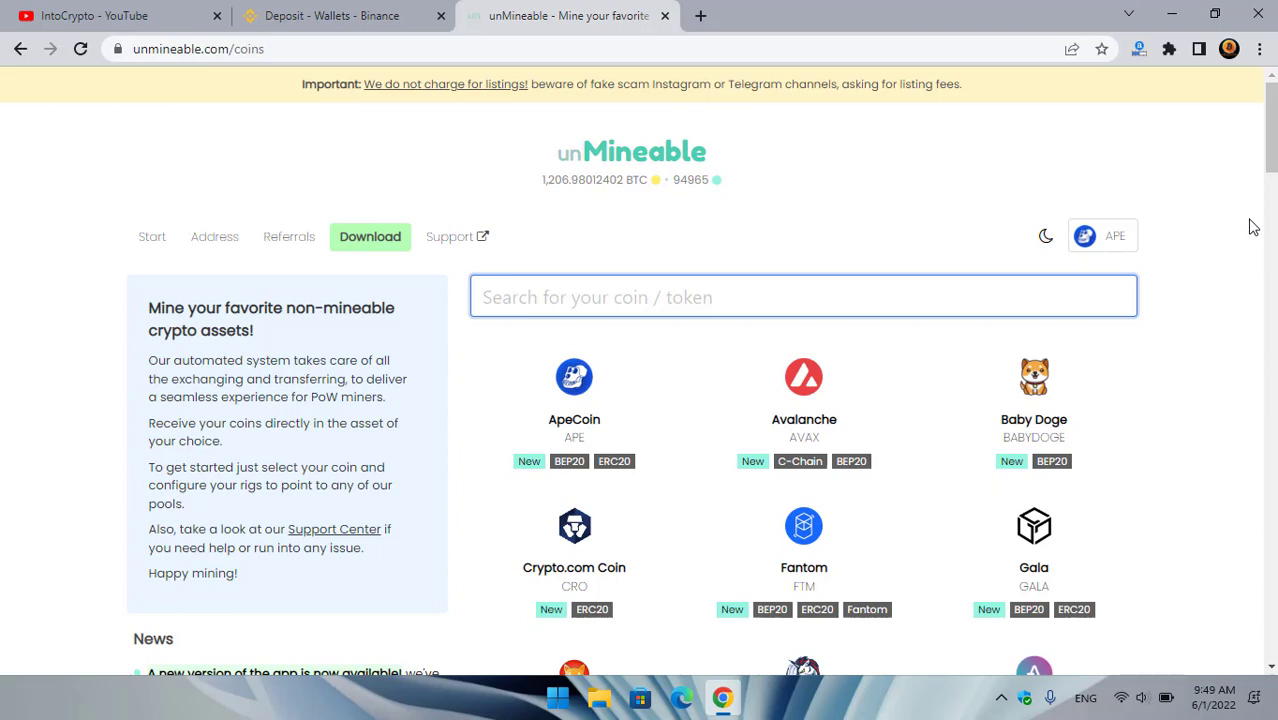
scroll(1258, 237, "down", 5)
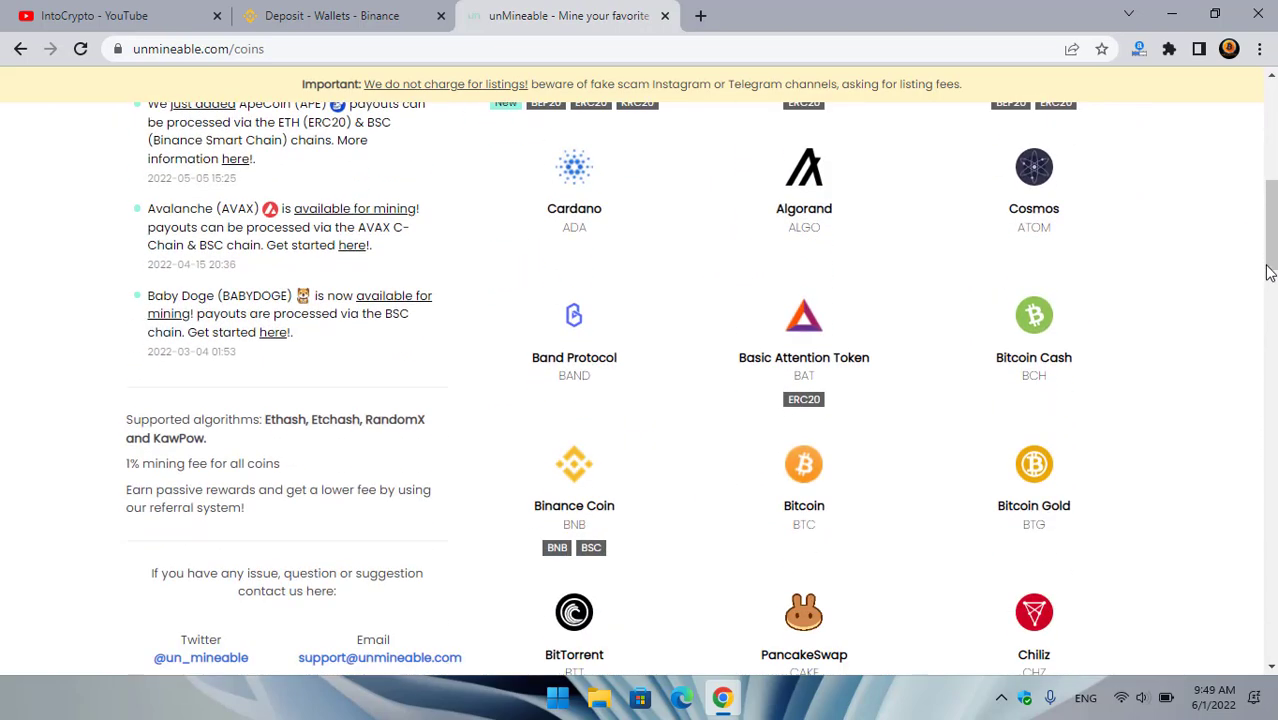
scroll(1268, 272, "down", 5)
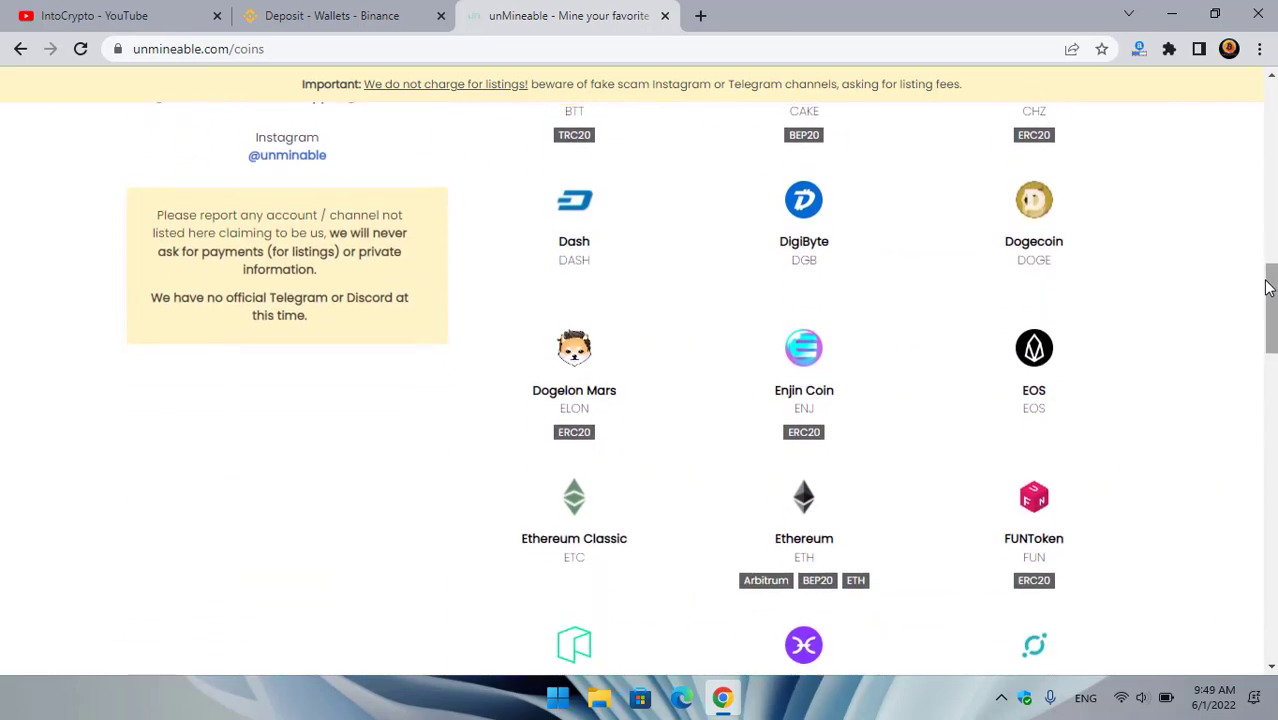
scroll(1266, 300, "down", 10)
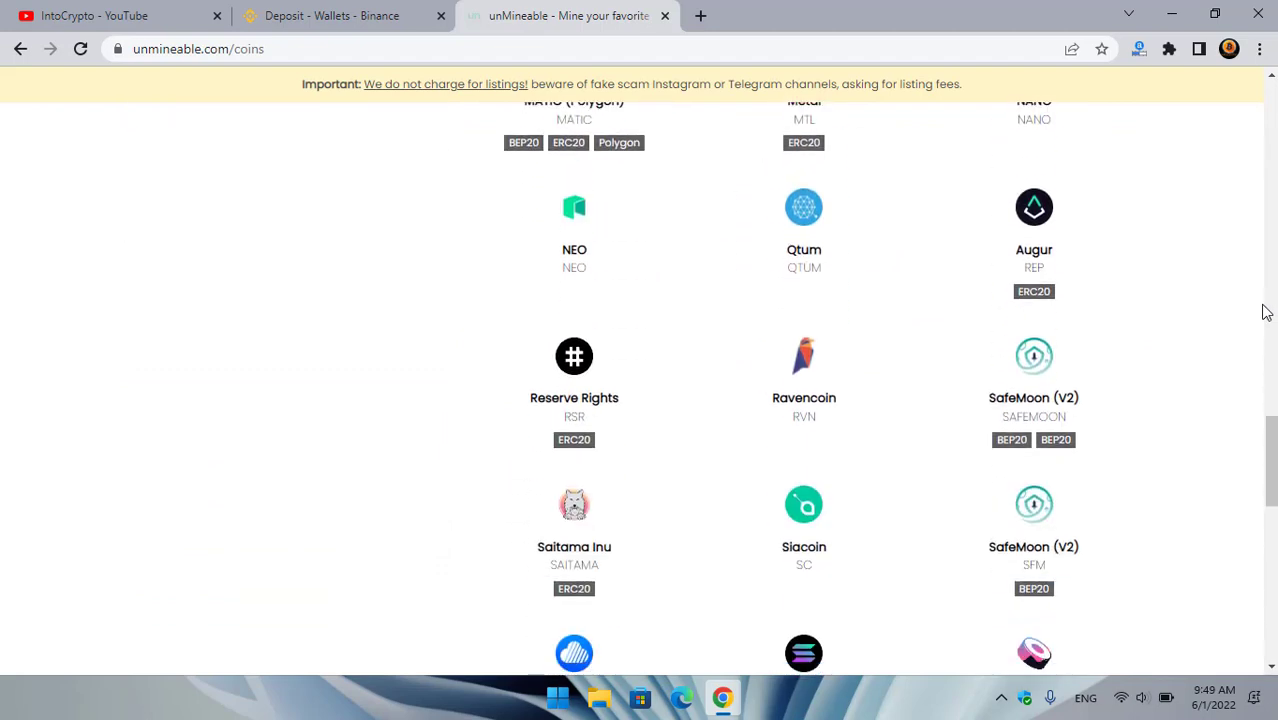
scroll(1228, 326, "down", 1)
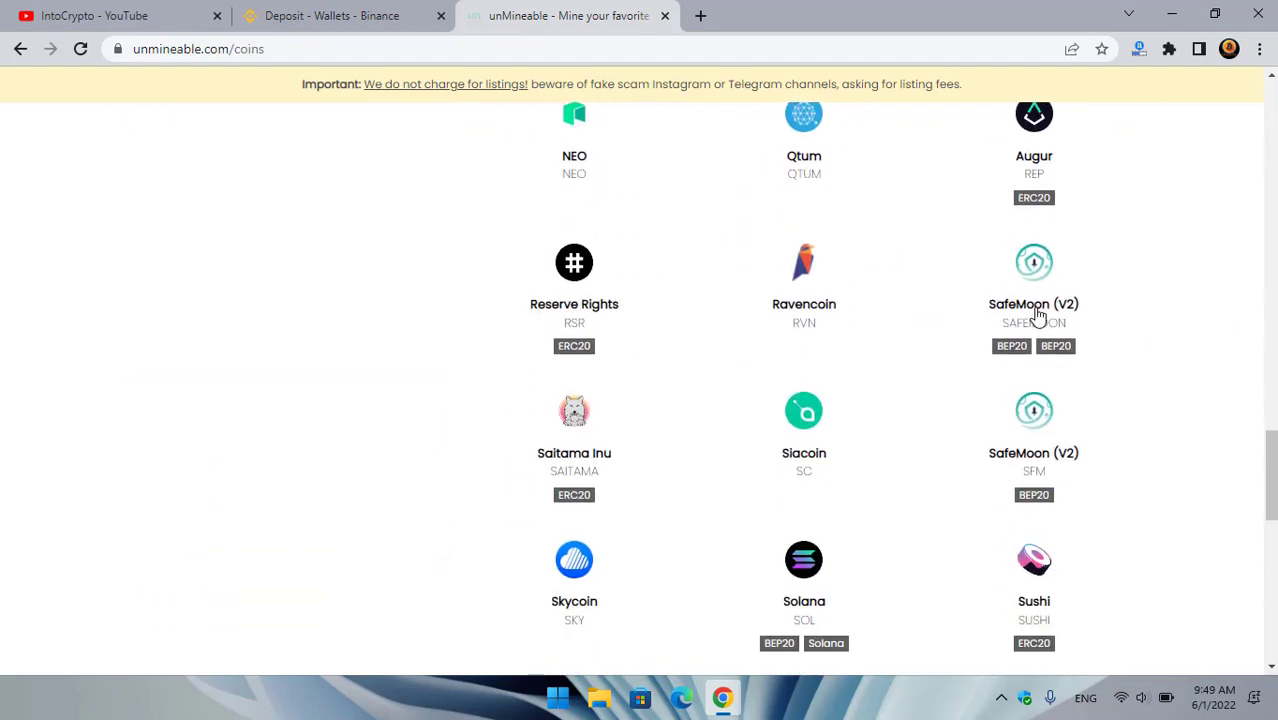
scroll(1113, 342, "down", 8)
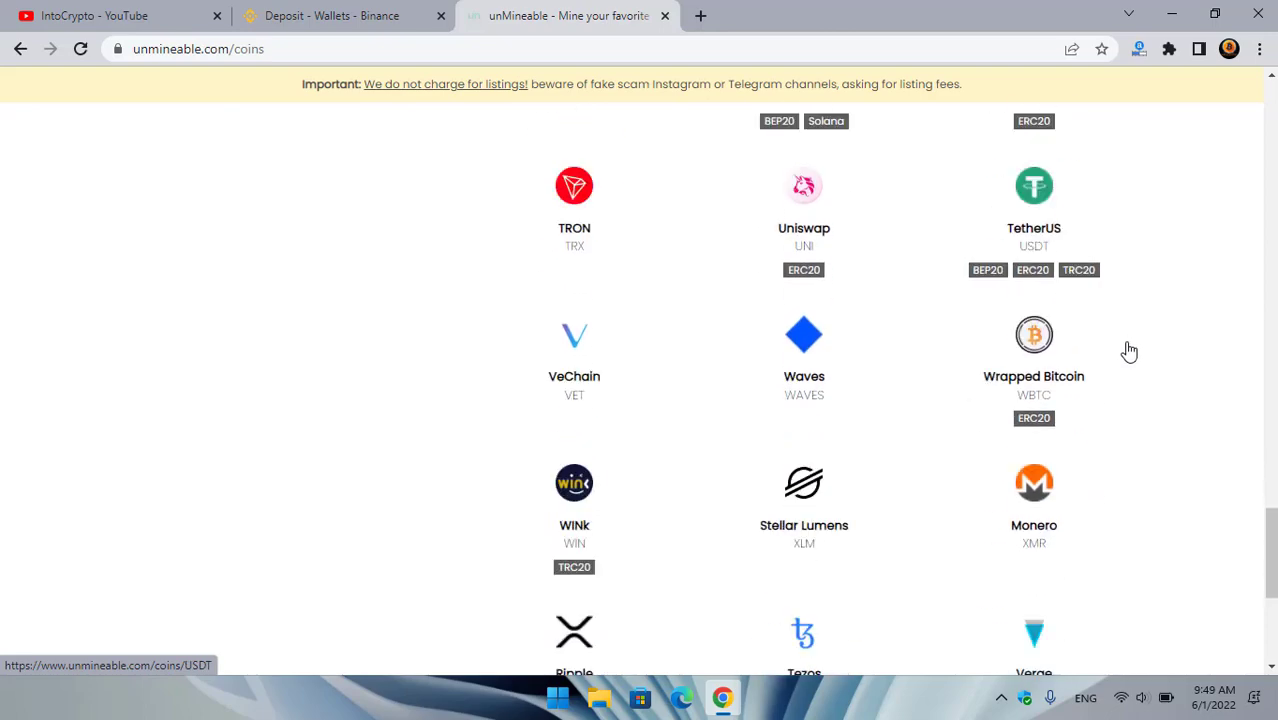
scroll(1133, 357, "down", 1)
scroll(1140, 376, "up", 9)
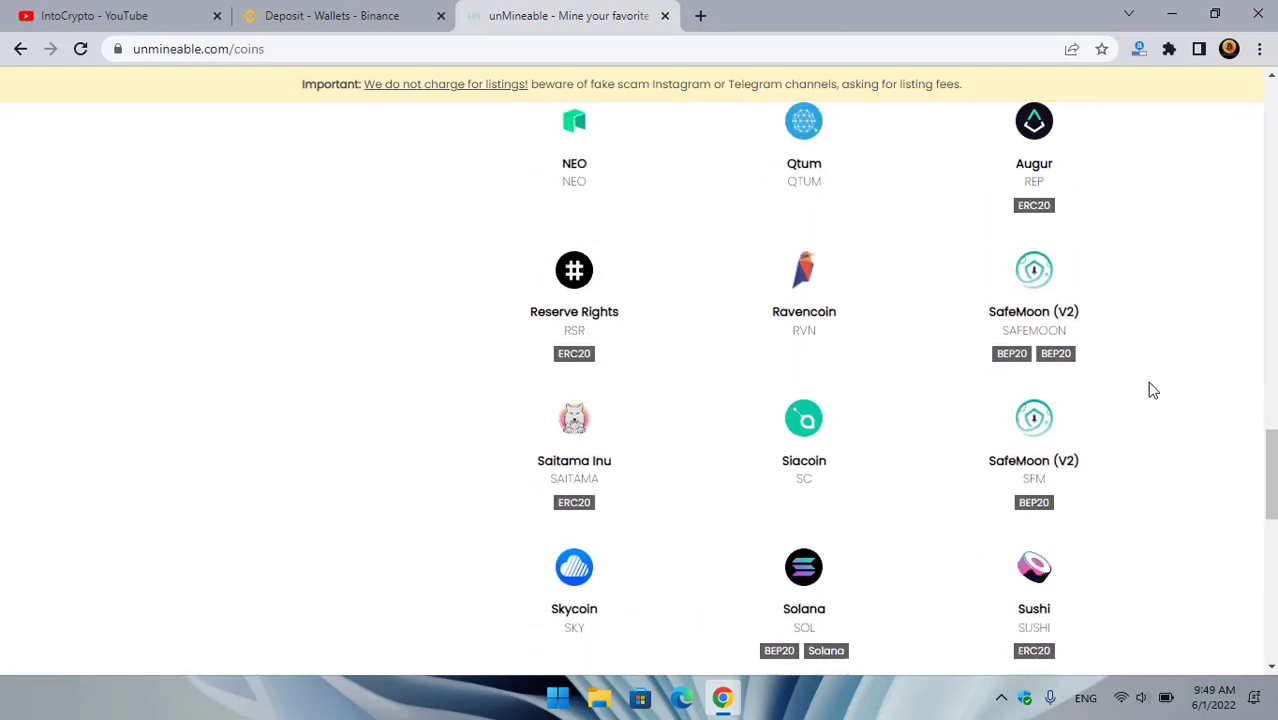
scroll(1150, 390, "up", 20)
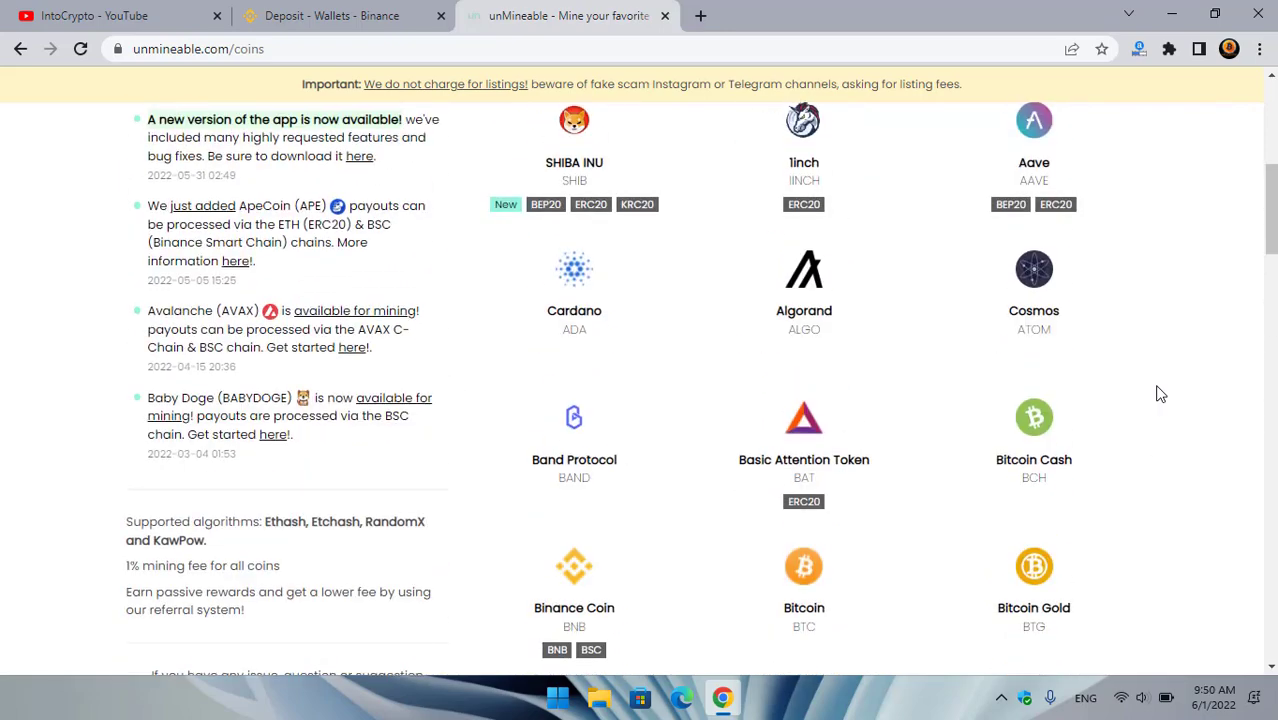
scroll(1160, 394, "up", 6)
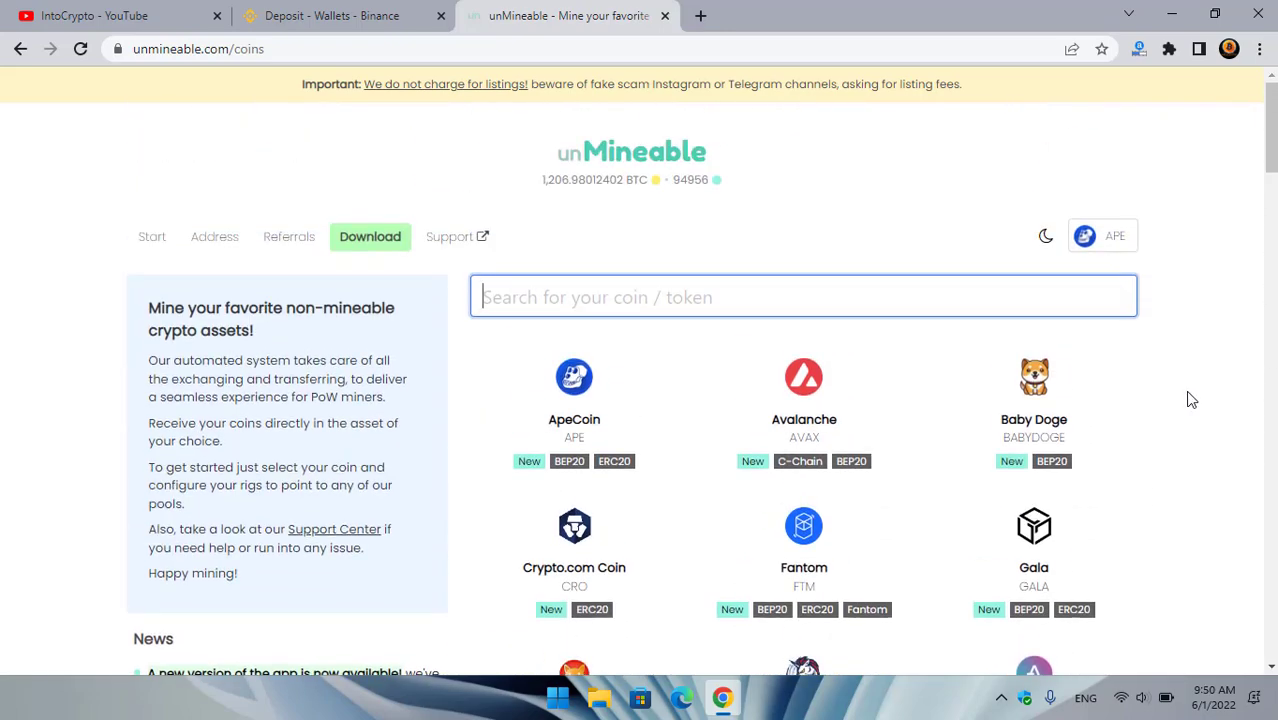
scroll(1190, 400, "down", 2)
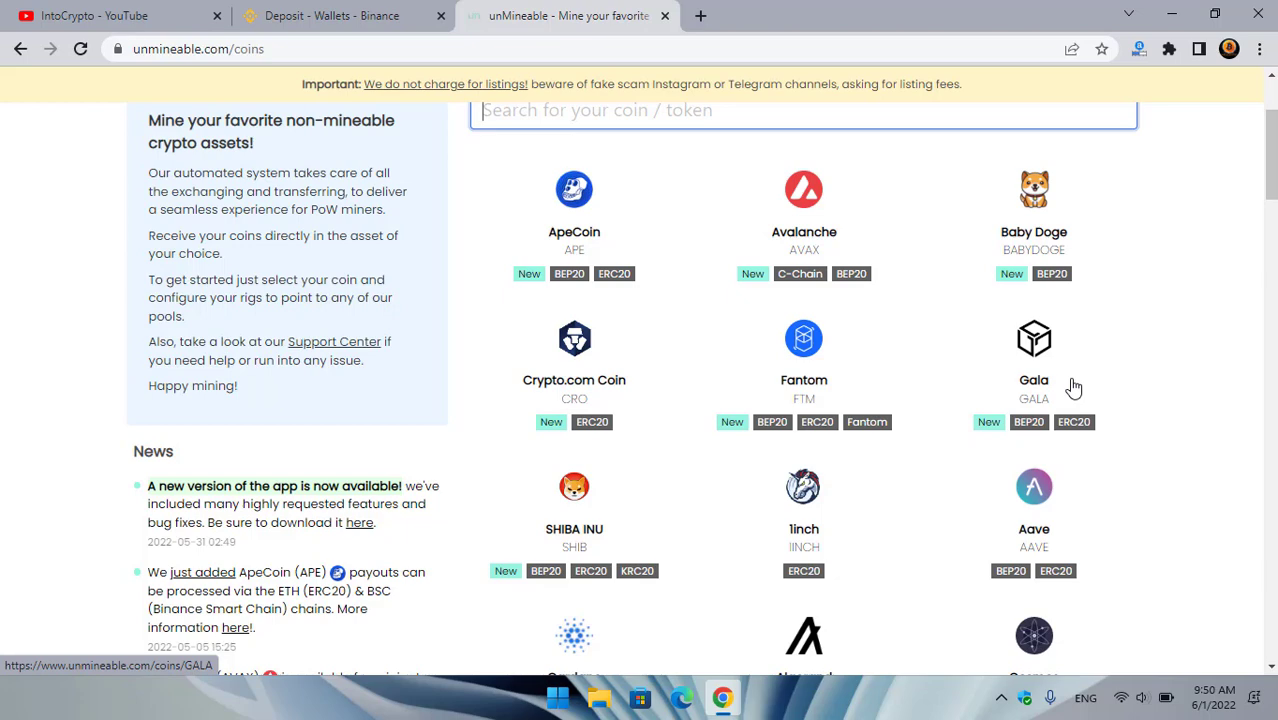
scroll(1085, 375, "up", 2)
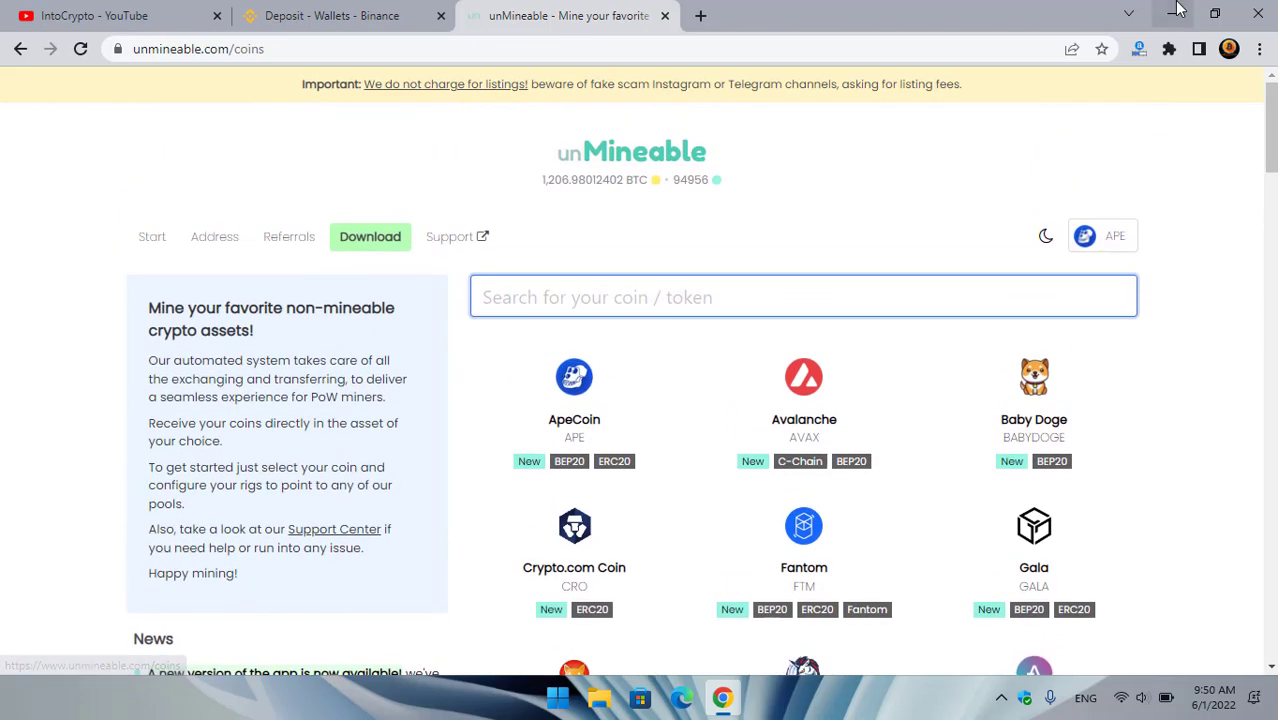
- Minimize Chrome and add a new folder named GALA to the Windows desktop
left_click(1177, 12)
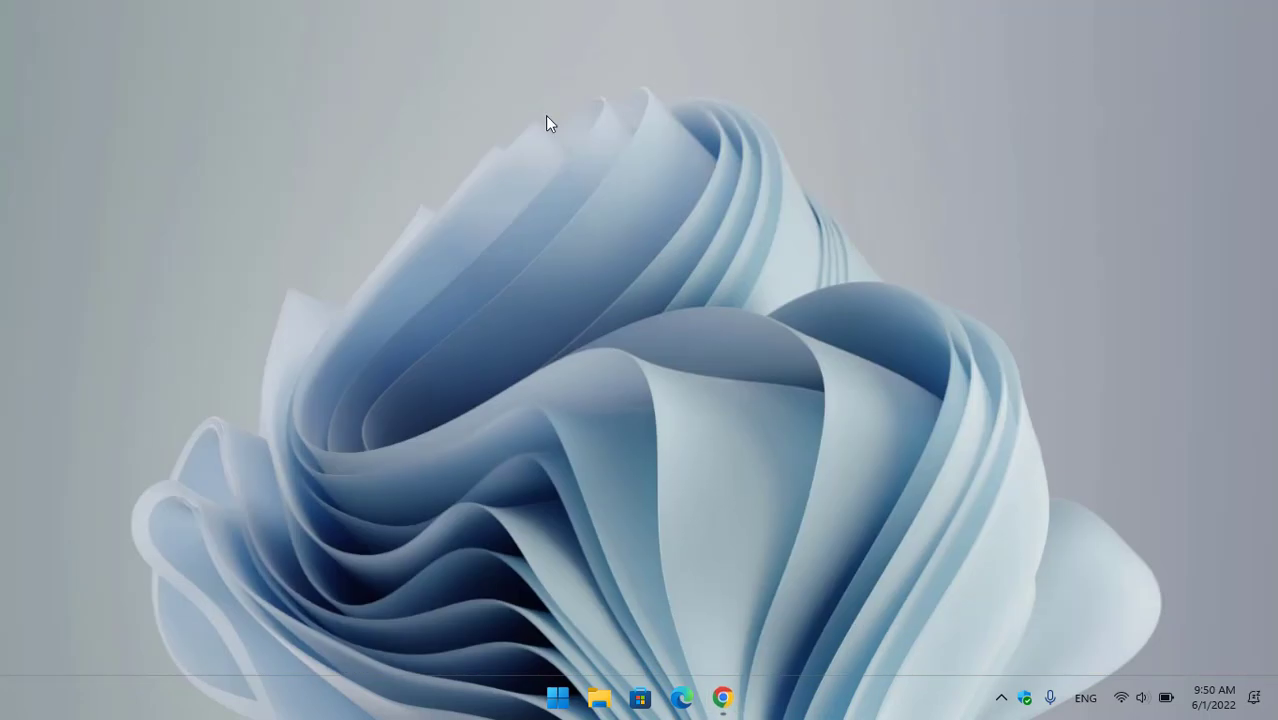
right_click(32, 51)
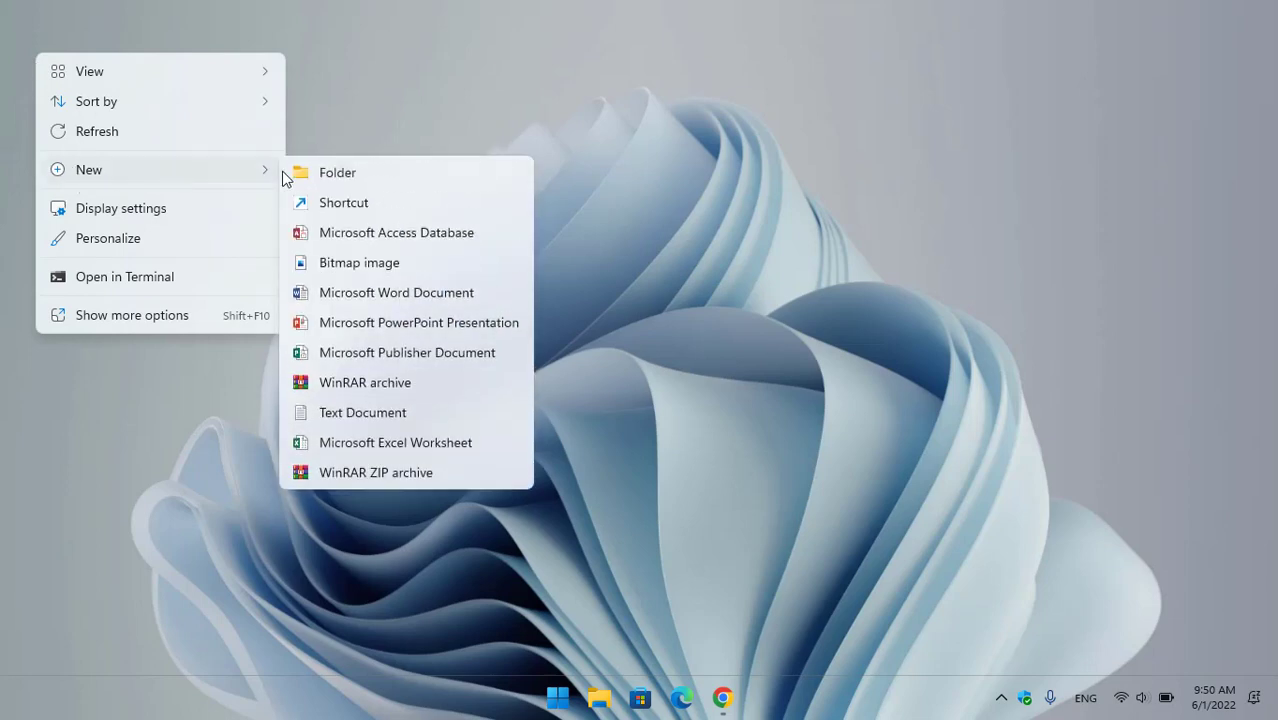
left_click(313, 168)
type("ALA")
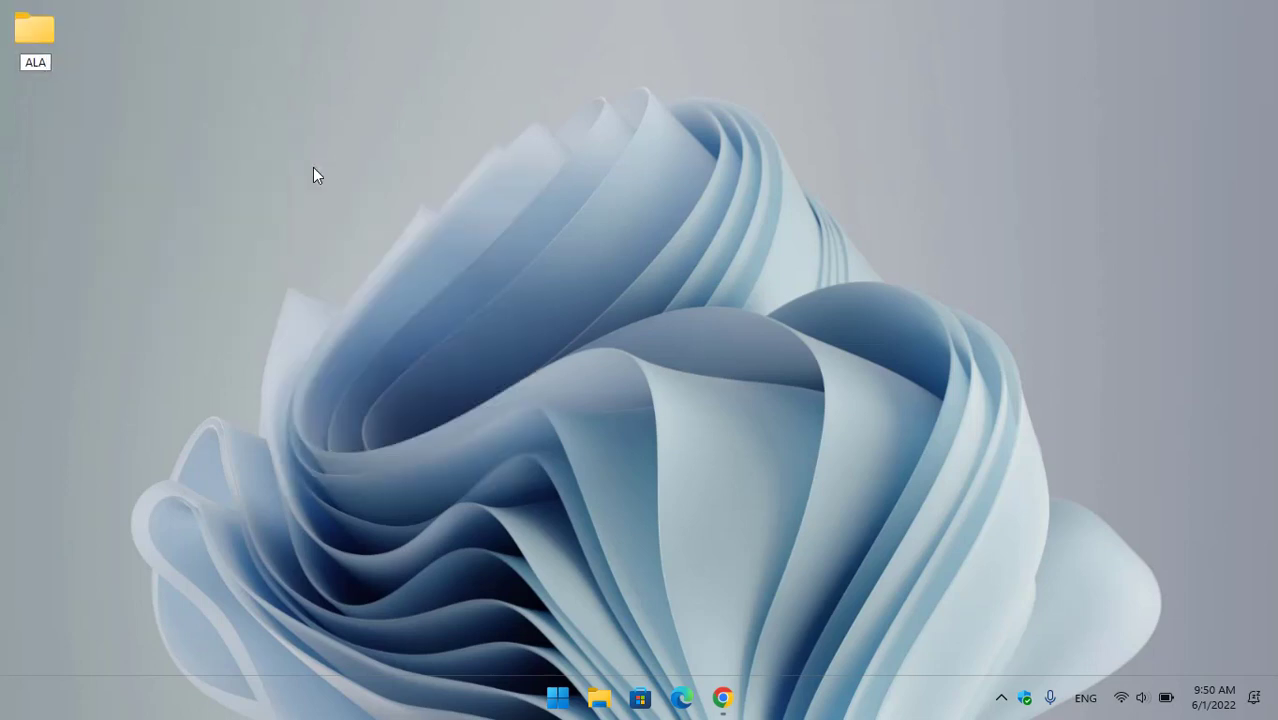
key("Home")
type("G")
key("Return")
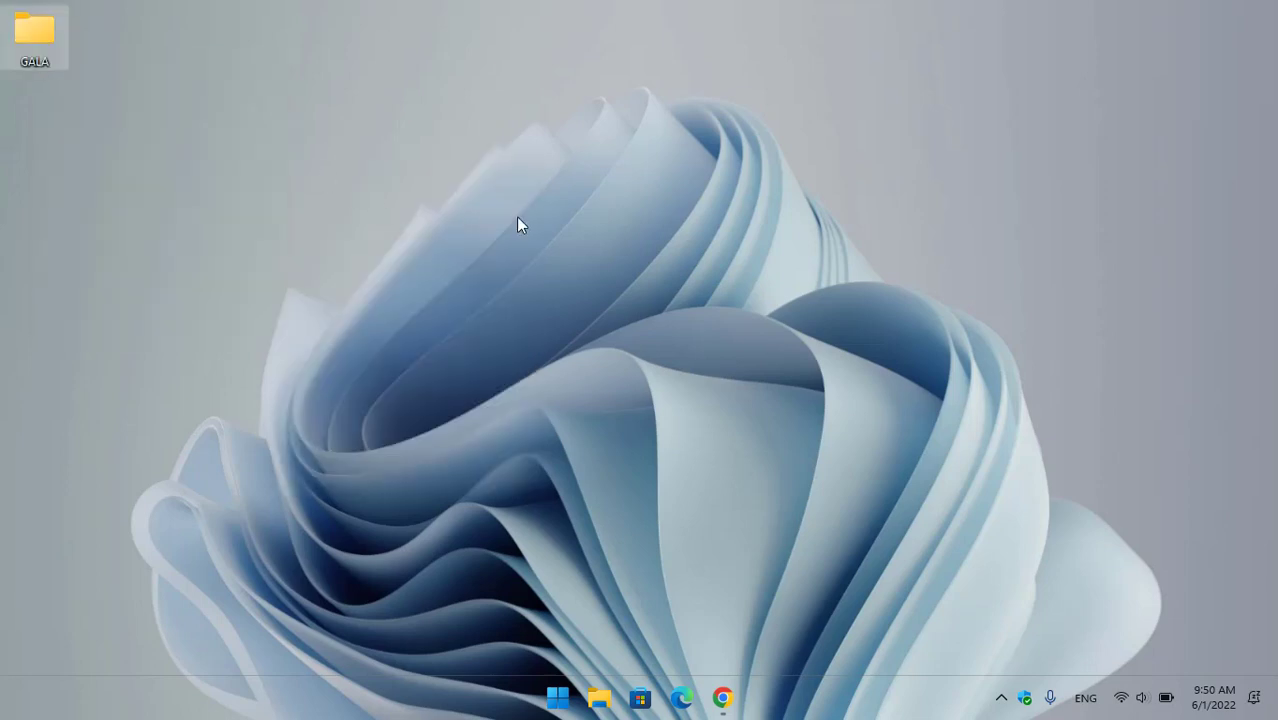
left_click(1031, 703)
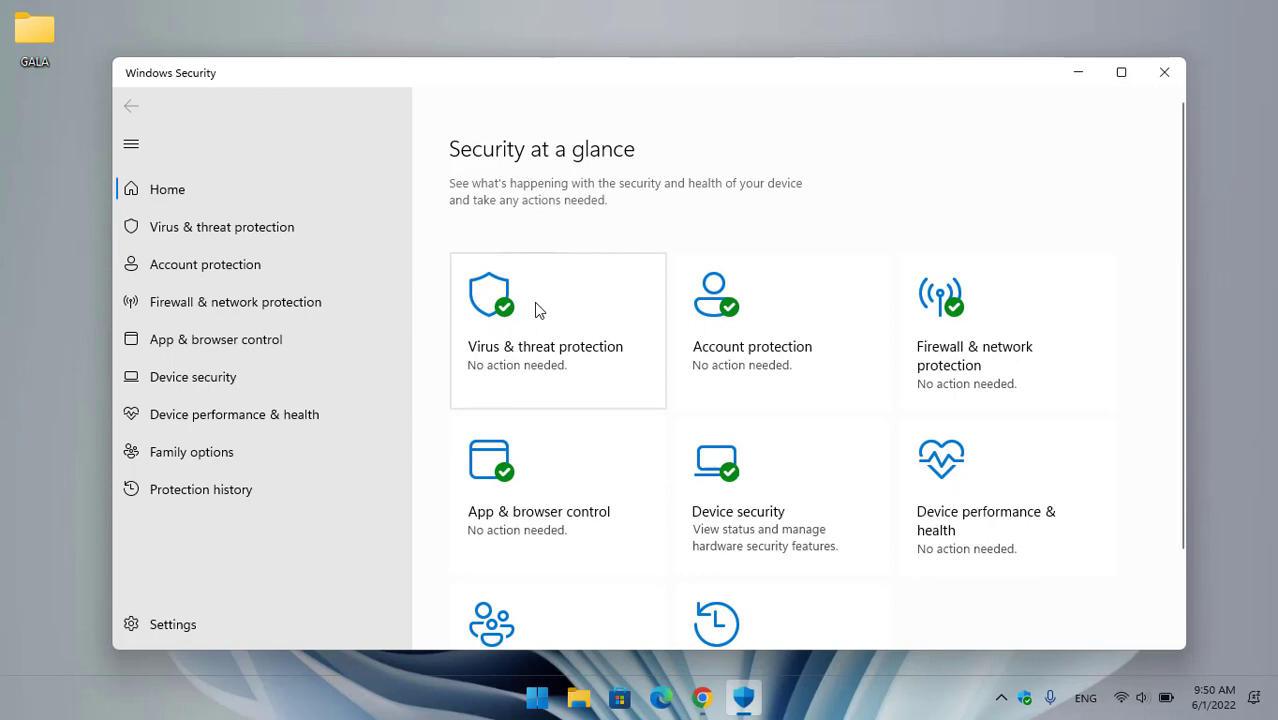
- Go to the Virus & threat protection settings and open the Exclusions page
left_click(534, 302)
scroll(581, 360, "down", 3)
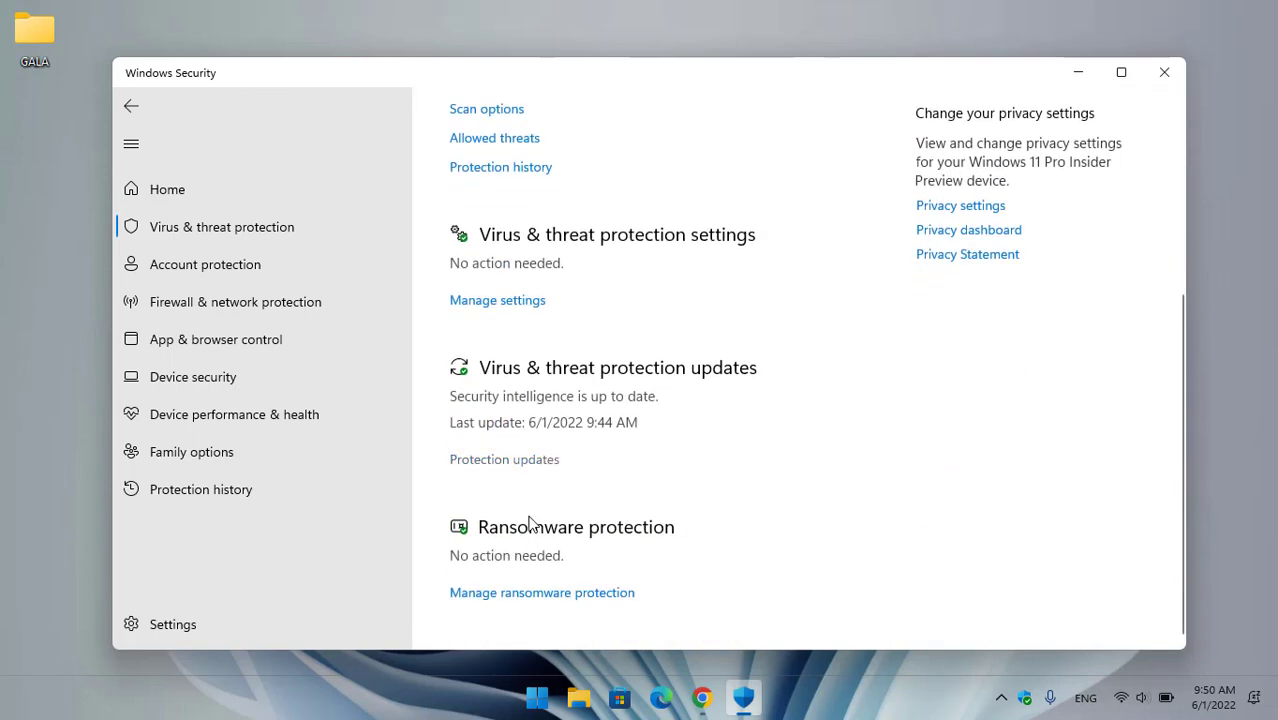
left_click(513, 302)
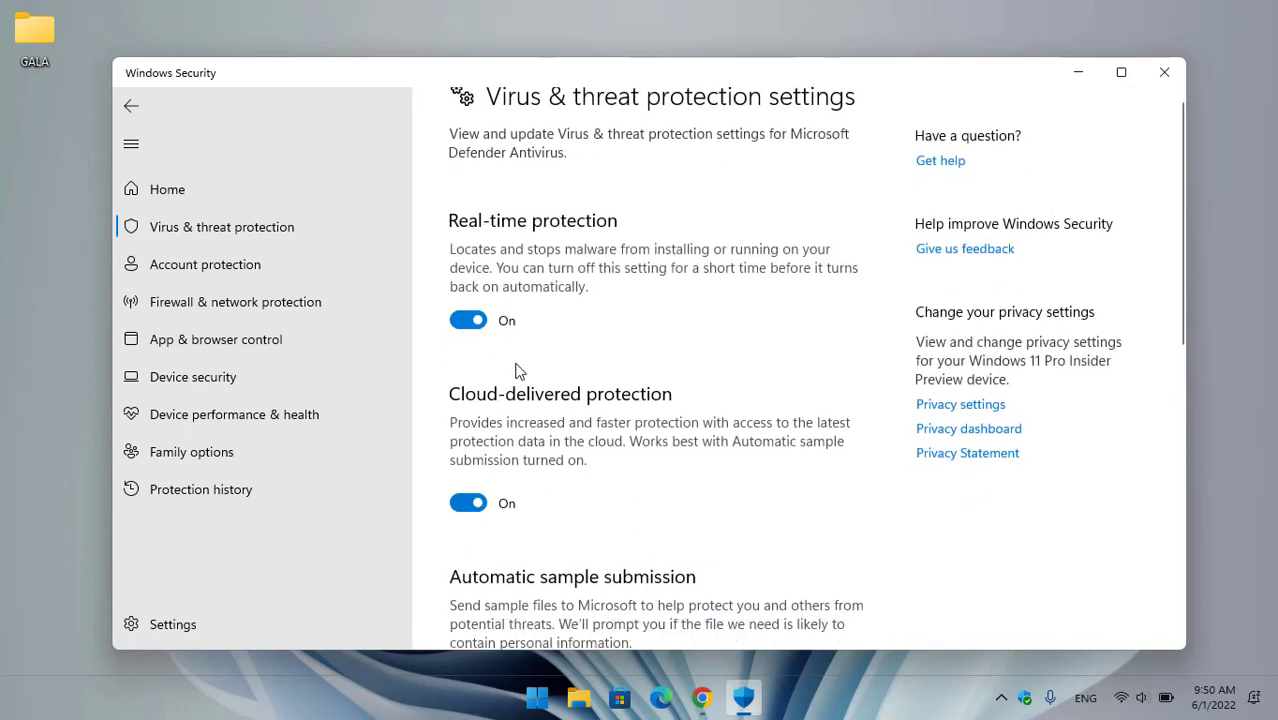
scroll(518, 375, "down", 10)
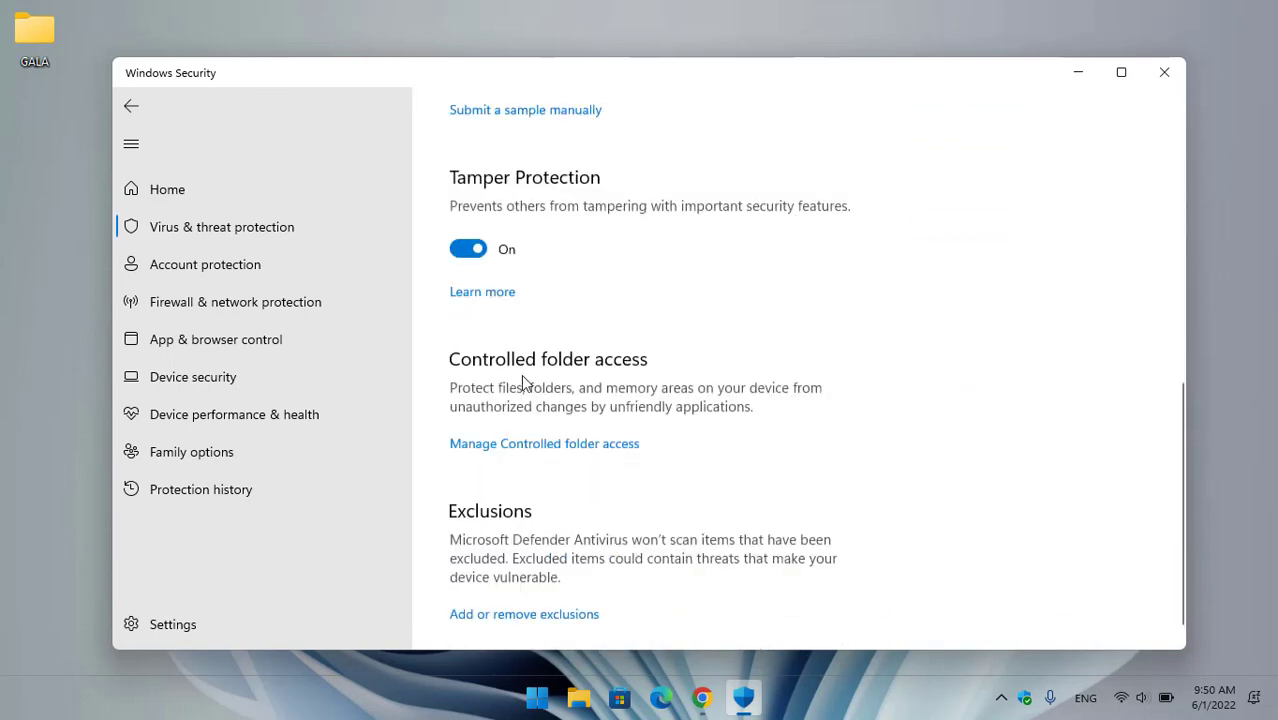
left_click(531, 595)
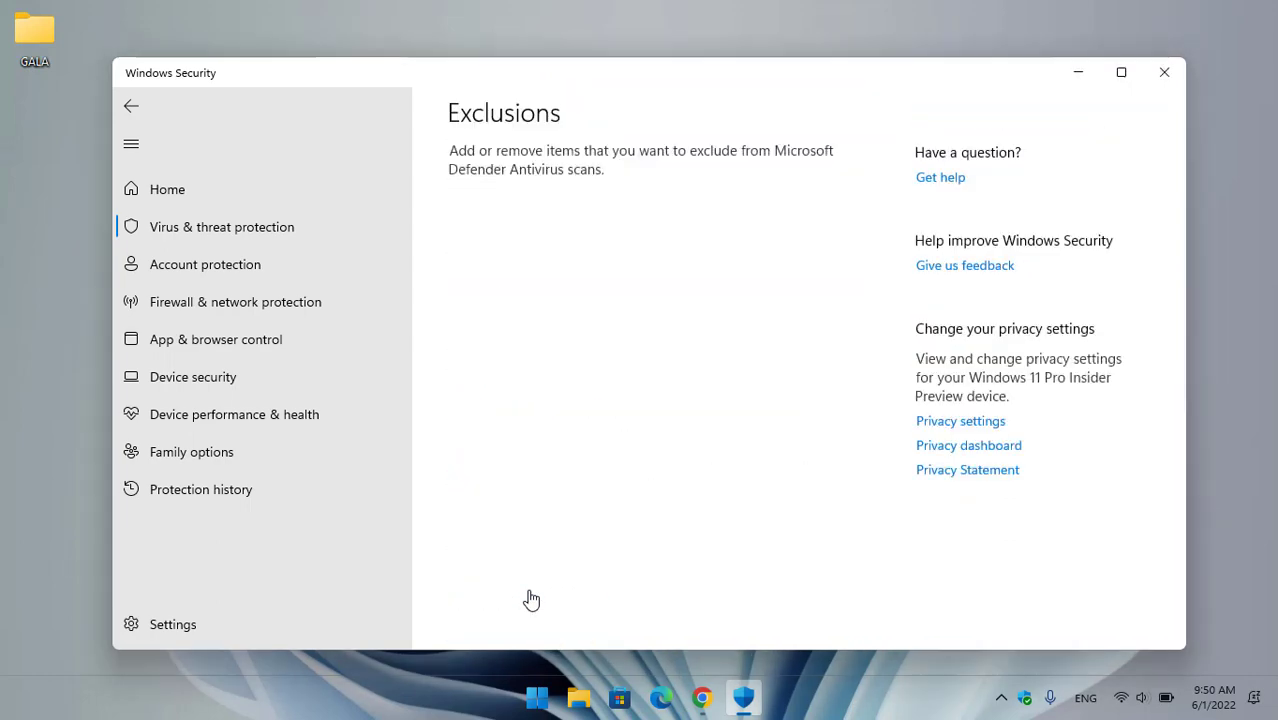
scroll(563, 240, "down", 1)
- Add the desktop GALA folder as an excluded folder and review the exclusions list
left_click(568, 186)
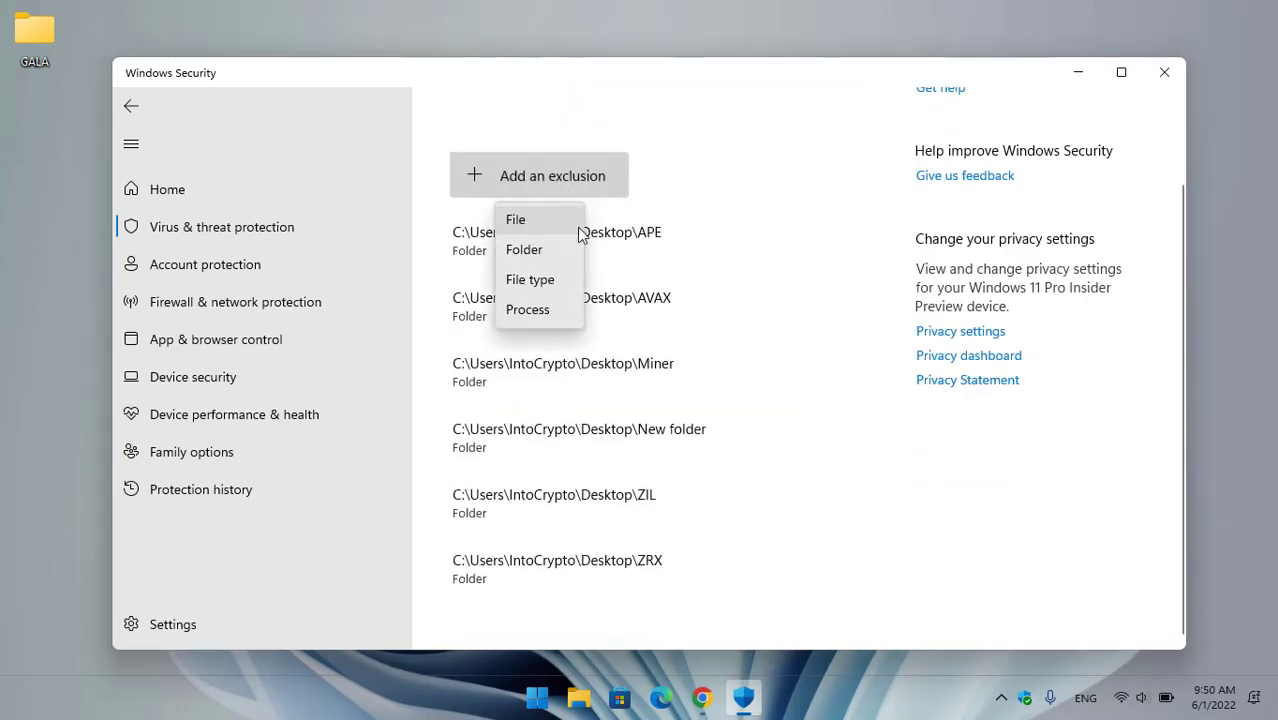
left_click(547, 259)
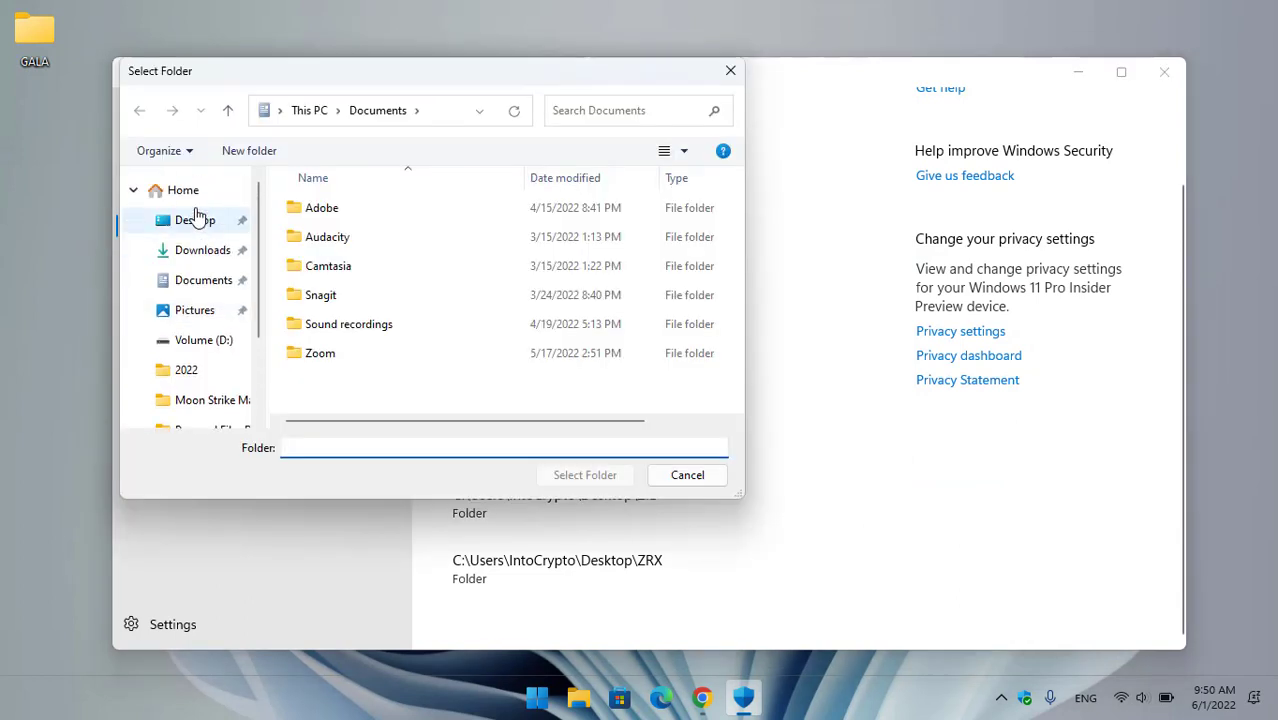
left_click(231, 220)
double_click(356, 240)
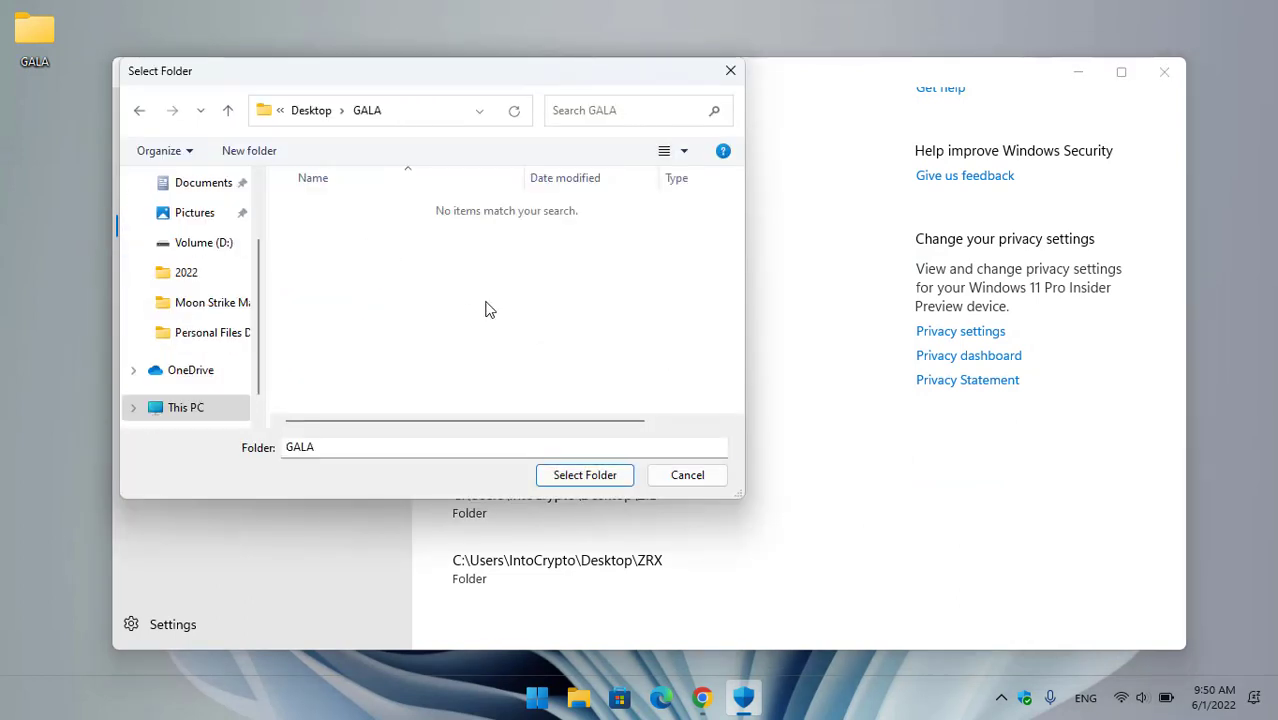
left_click(566, 475)
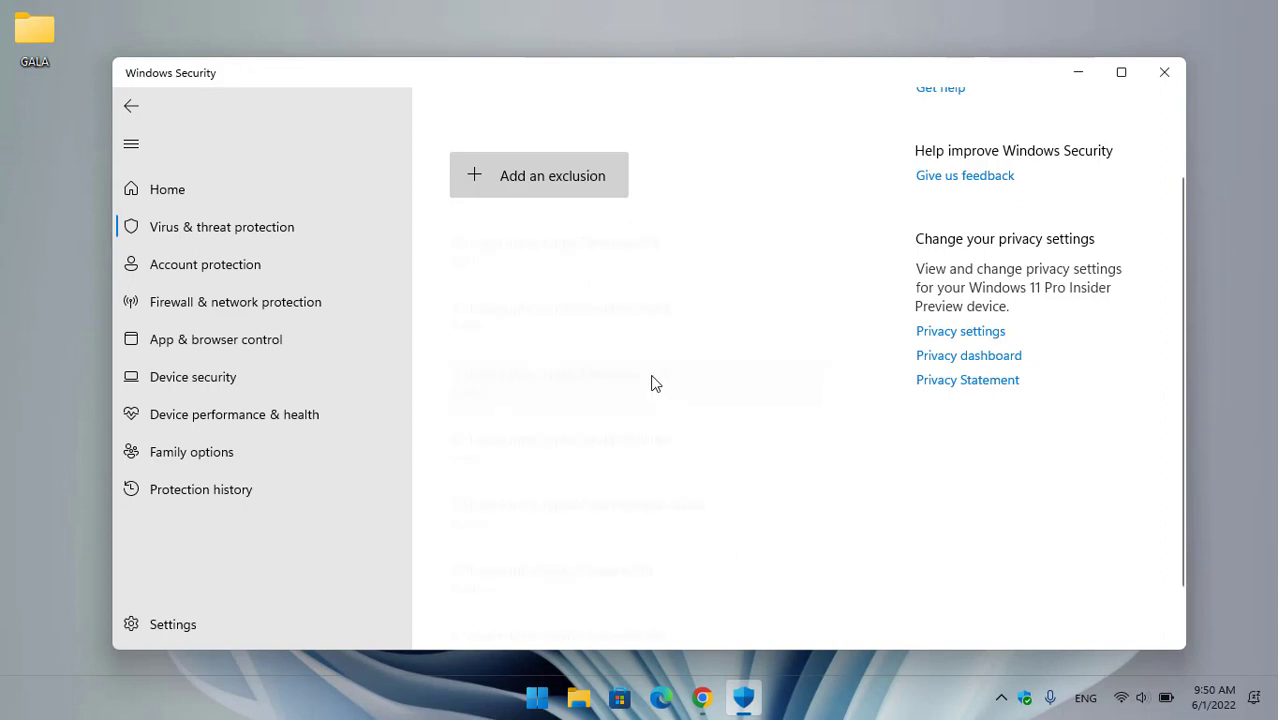
scroll(677, 362, "down", 2)
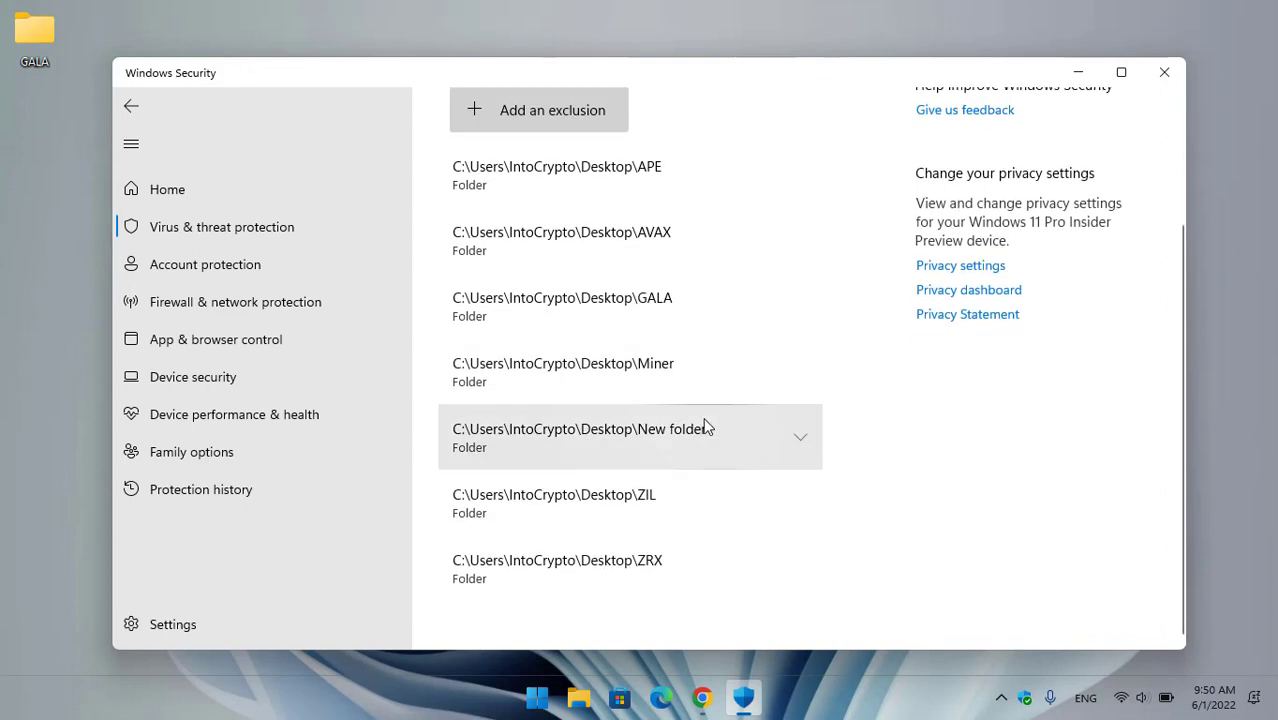
scroll(660, 316, "up", 2)
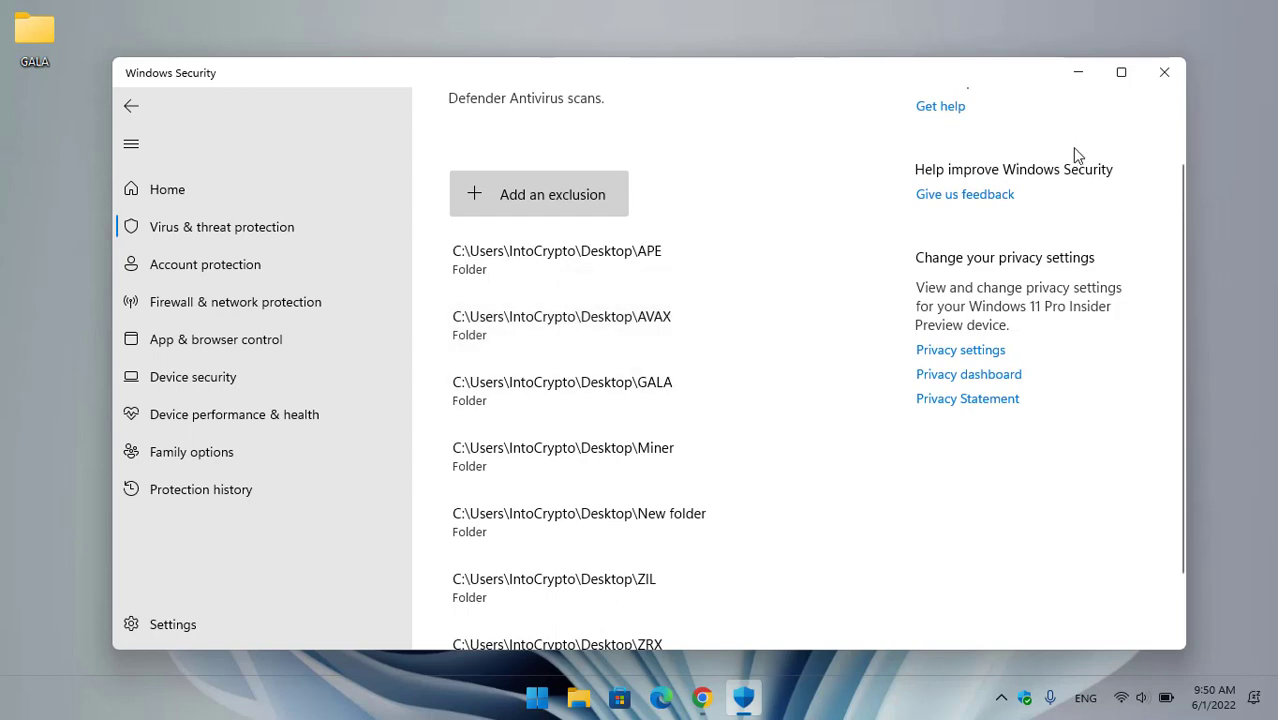
- Close Windows Security and open unMineable's v1.2.2-beta miner download page in Chrome
left_click(1170, 84)
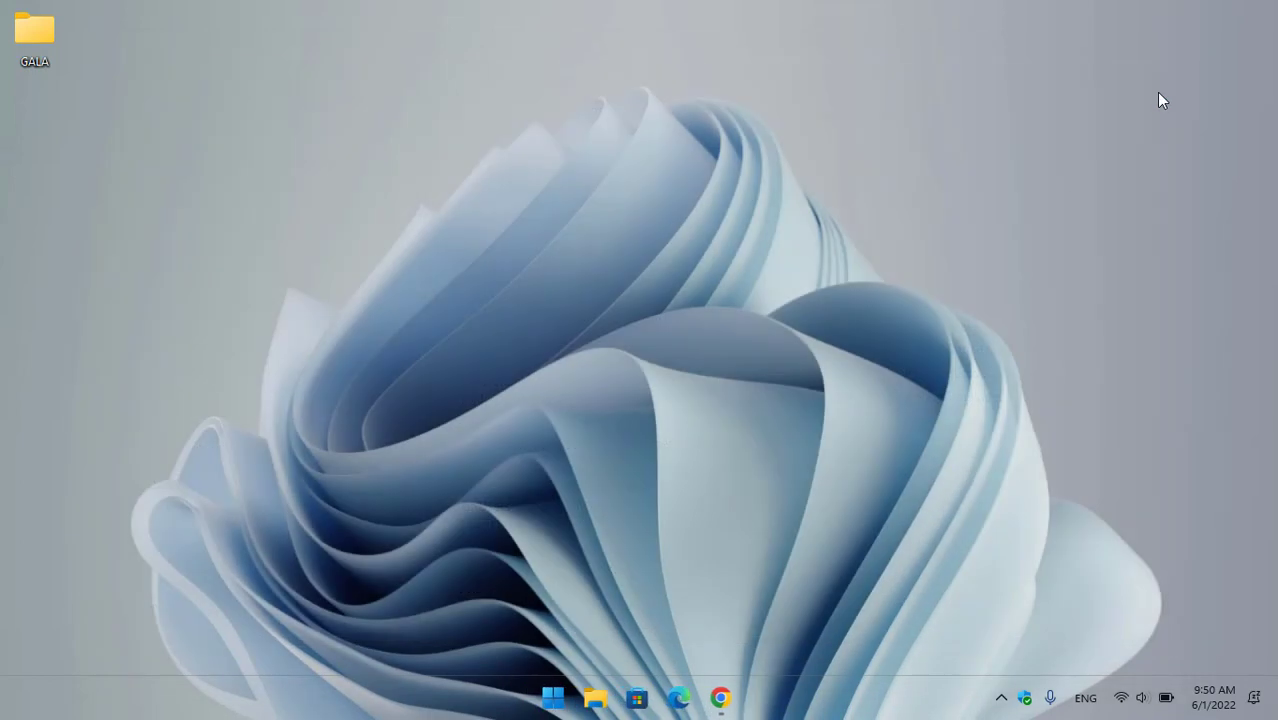
left_click(722, 697)
left_click(372, 240)
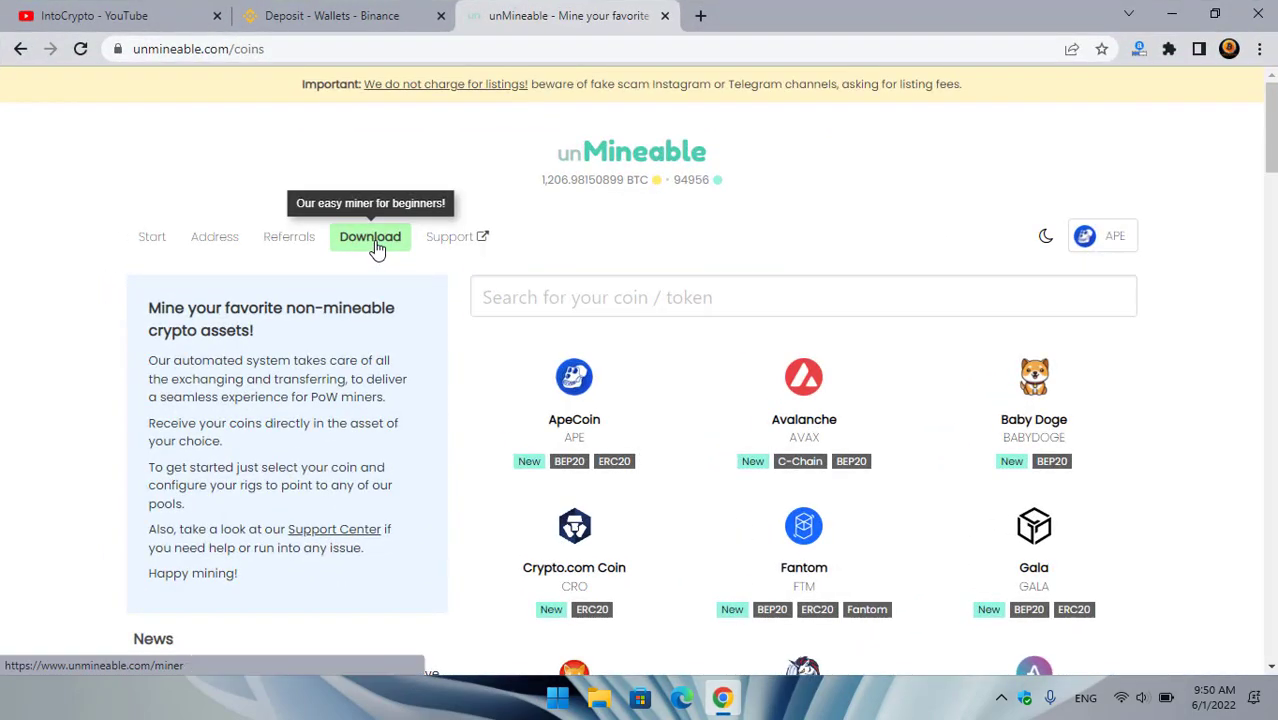
scroll(460, 300, "down", 3)
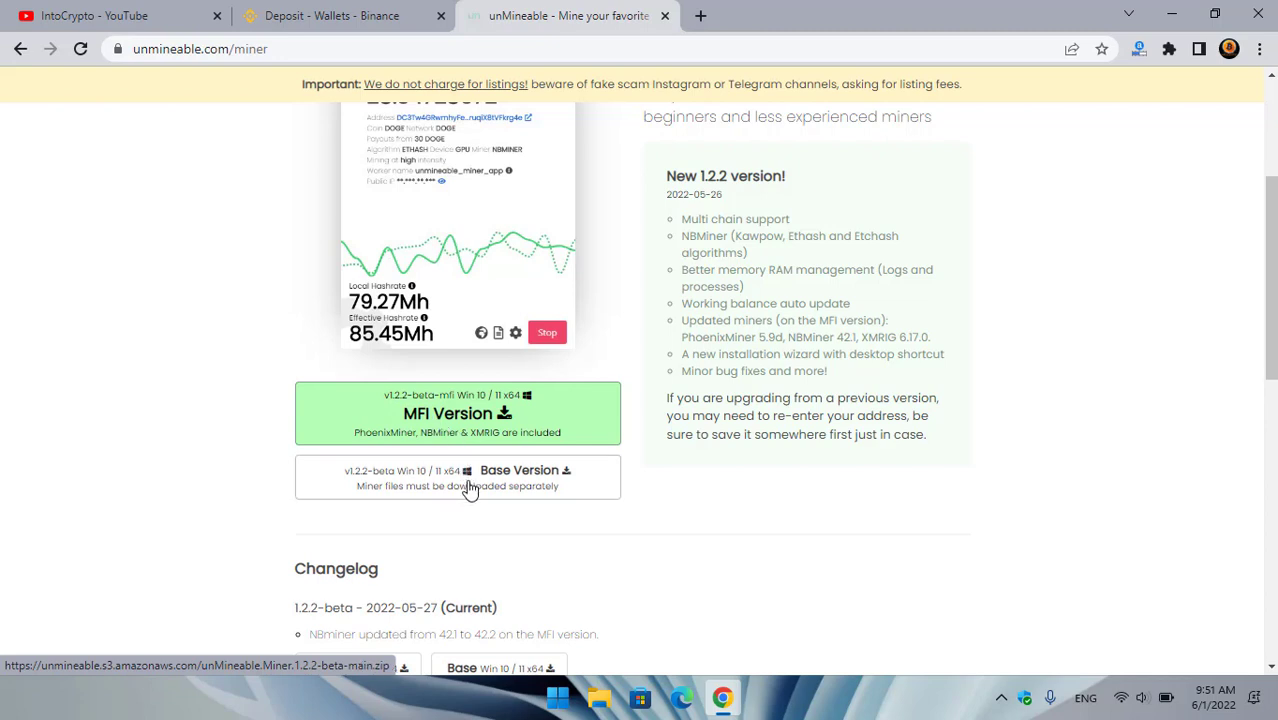
- Download the Base Version miner zip with IDM, saving it into the desktop GALA folder
right_click(470, 487)
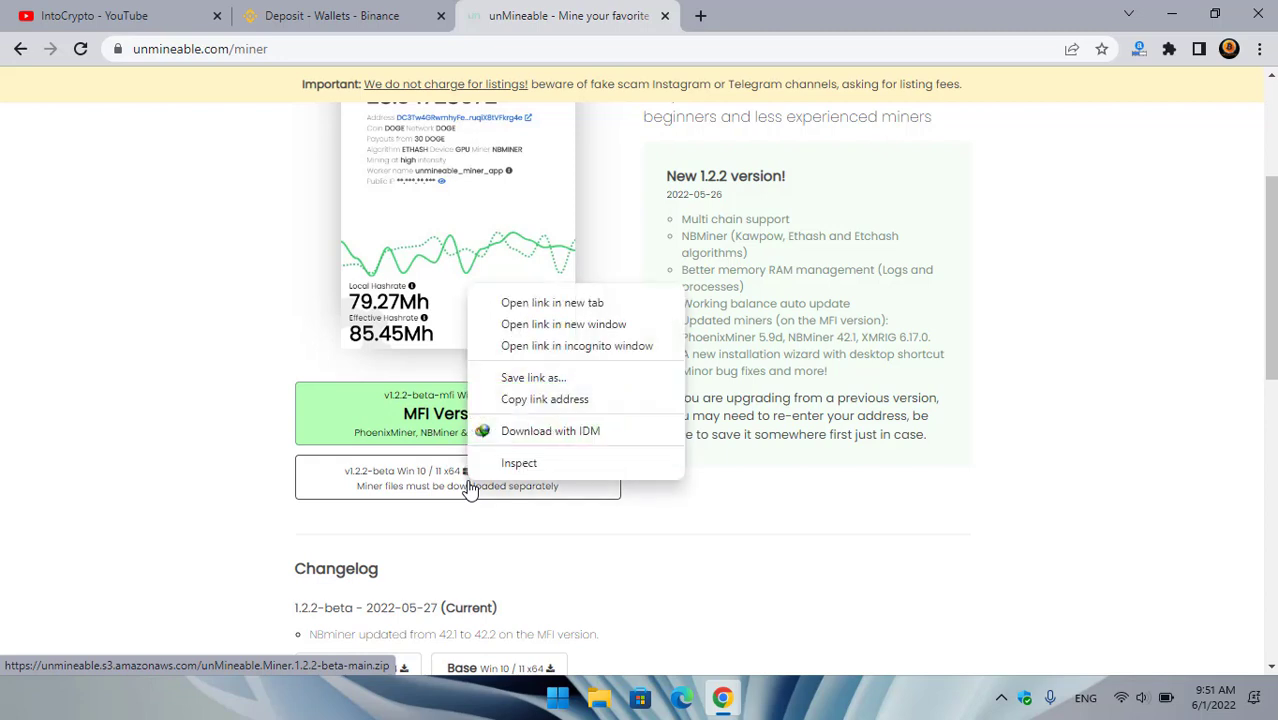
left_click(532, 437)
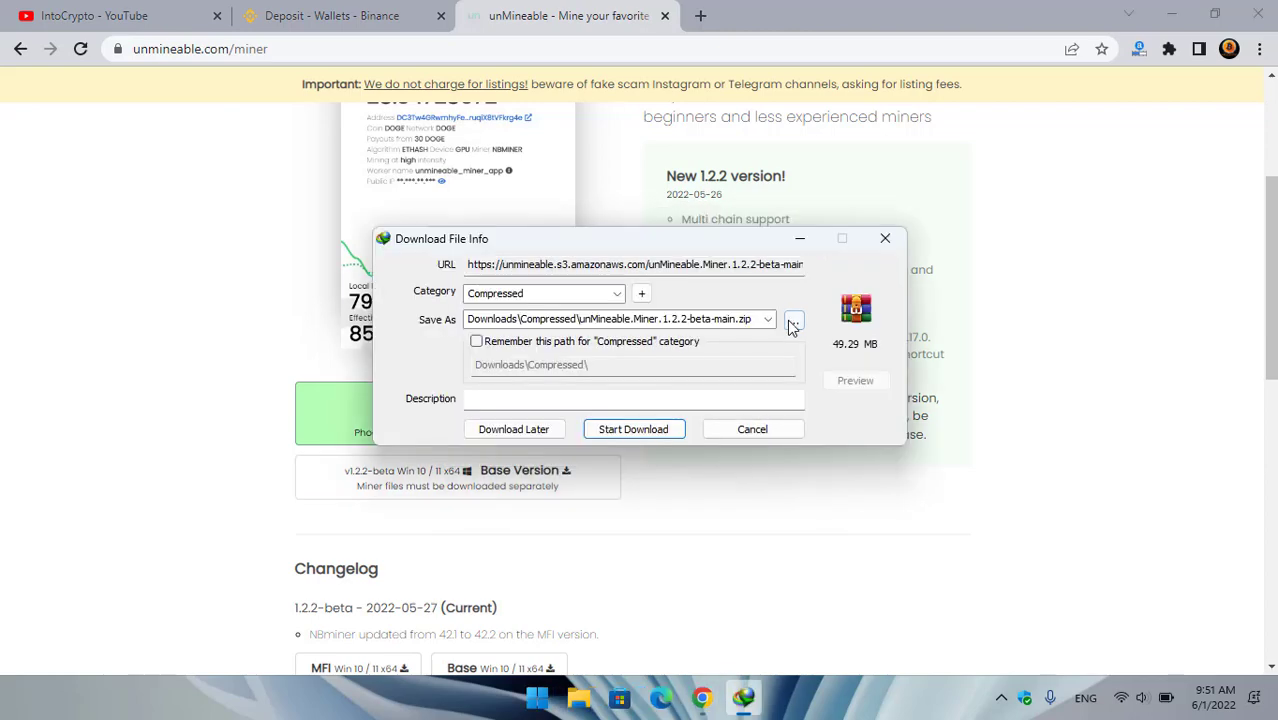
left_click(628, 319)
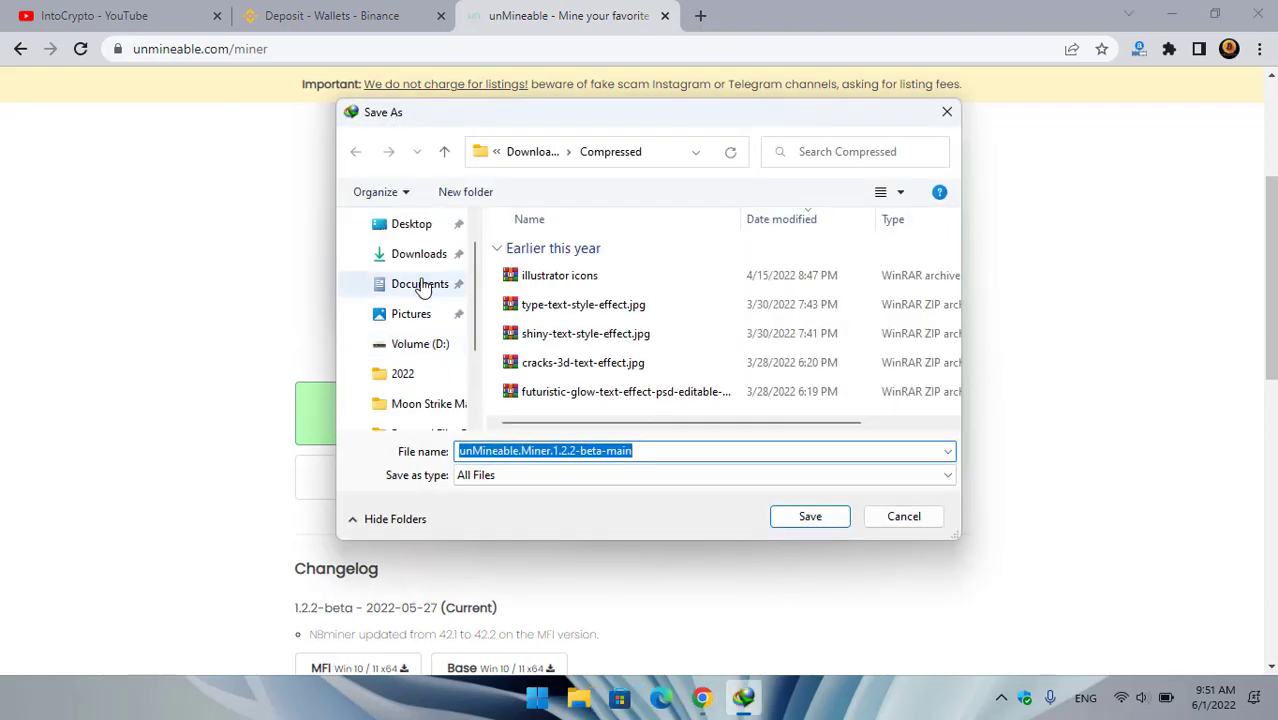
left_click(427, 272)
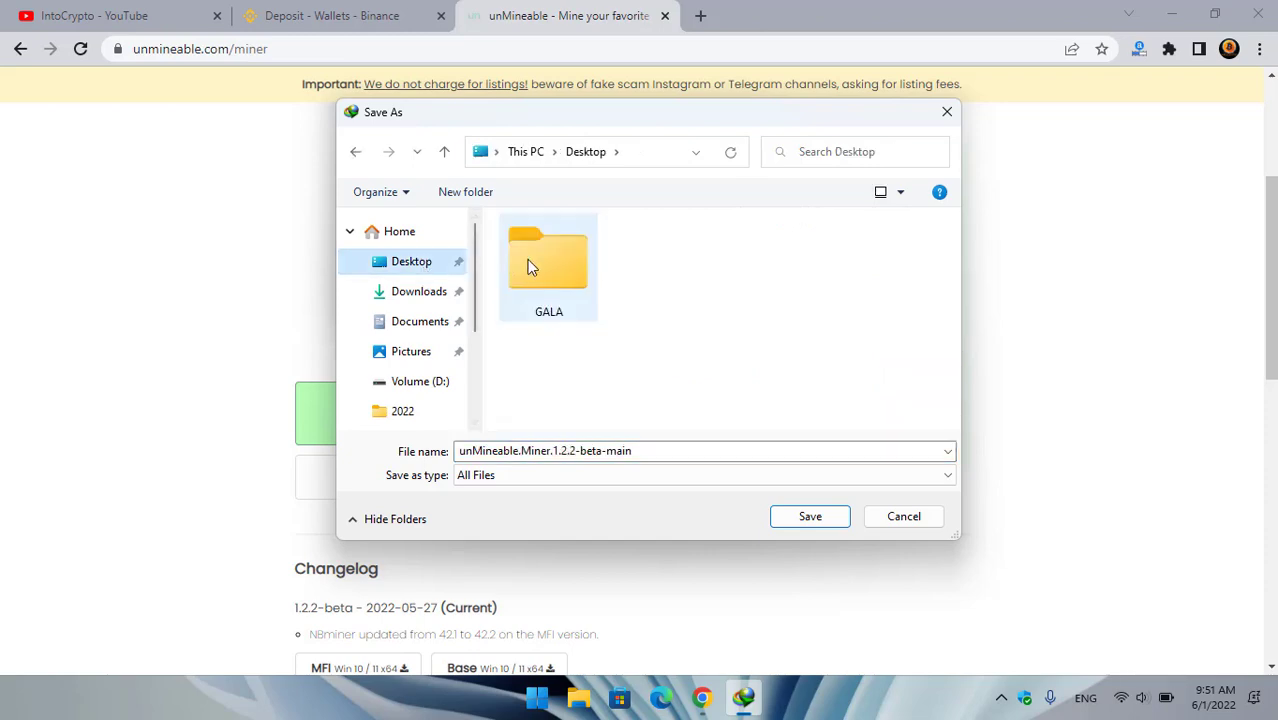
left_click(527, 260)
left_click(807, 515)
left_click(809, 516)
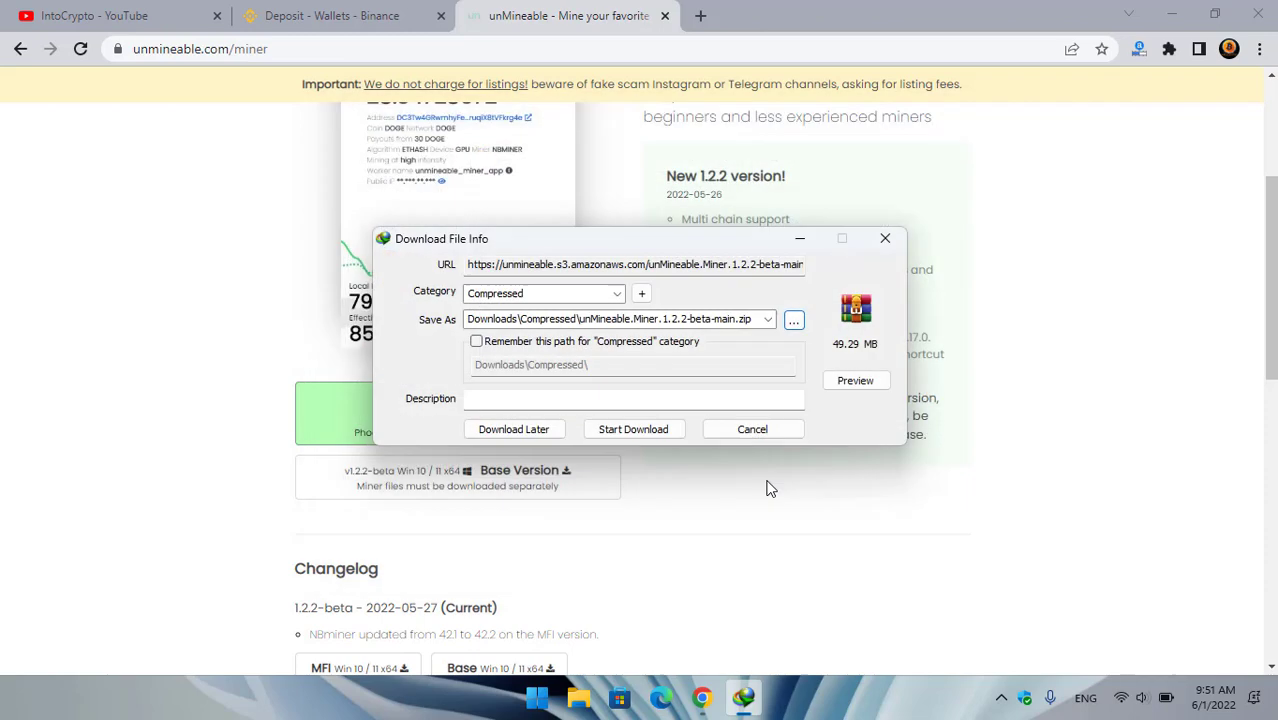
left_click(631, 428)
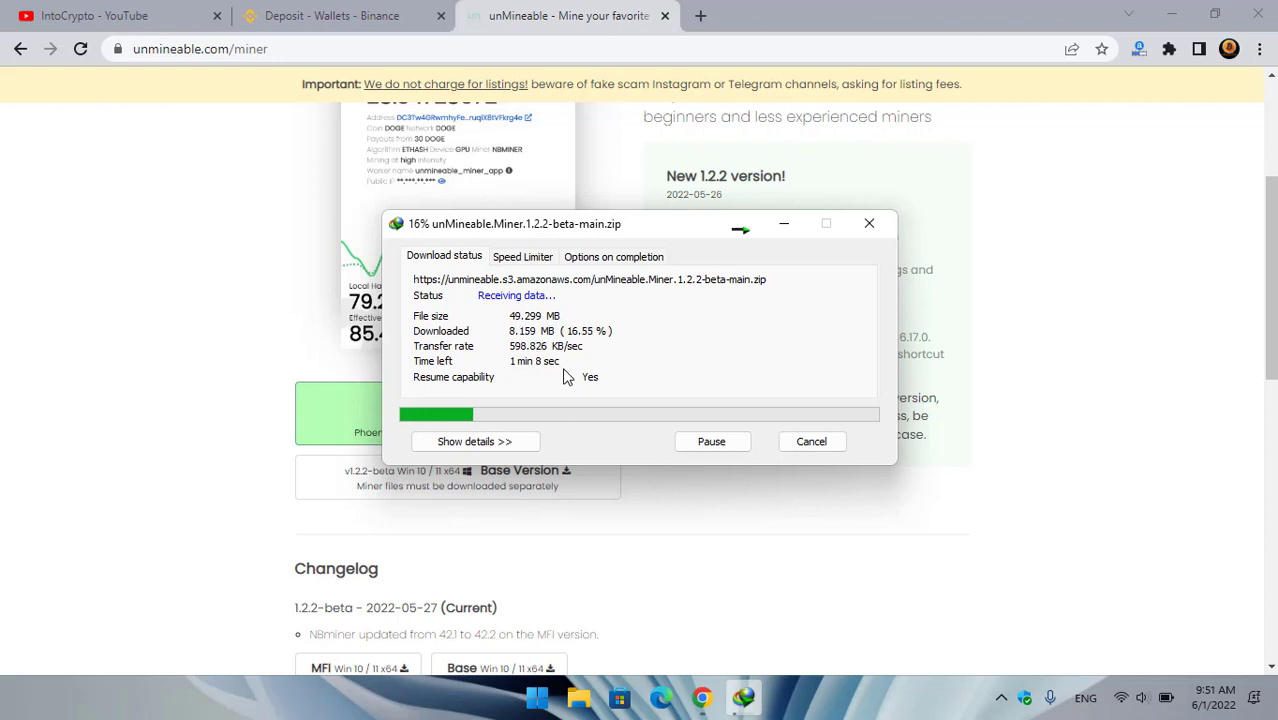
left_click(1171, 14)
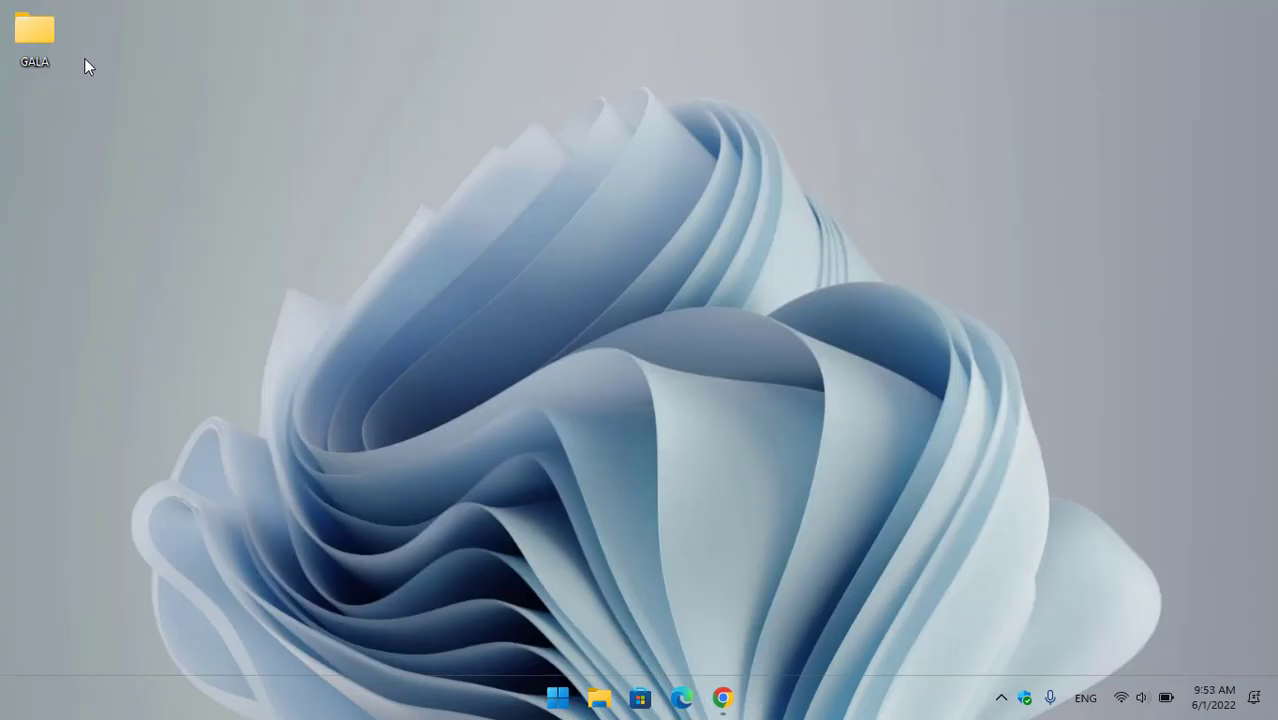
- Open the desktop GALA folder and select the unMineable.Miner.1.2.2-beta-main zip
double_click(51, 47)
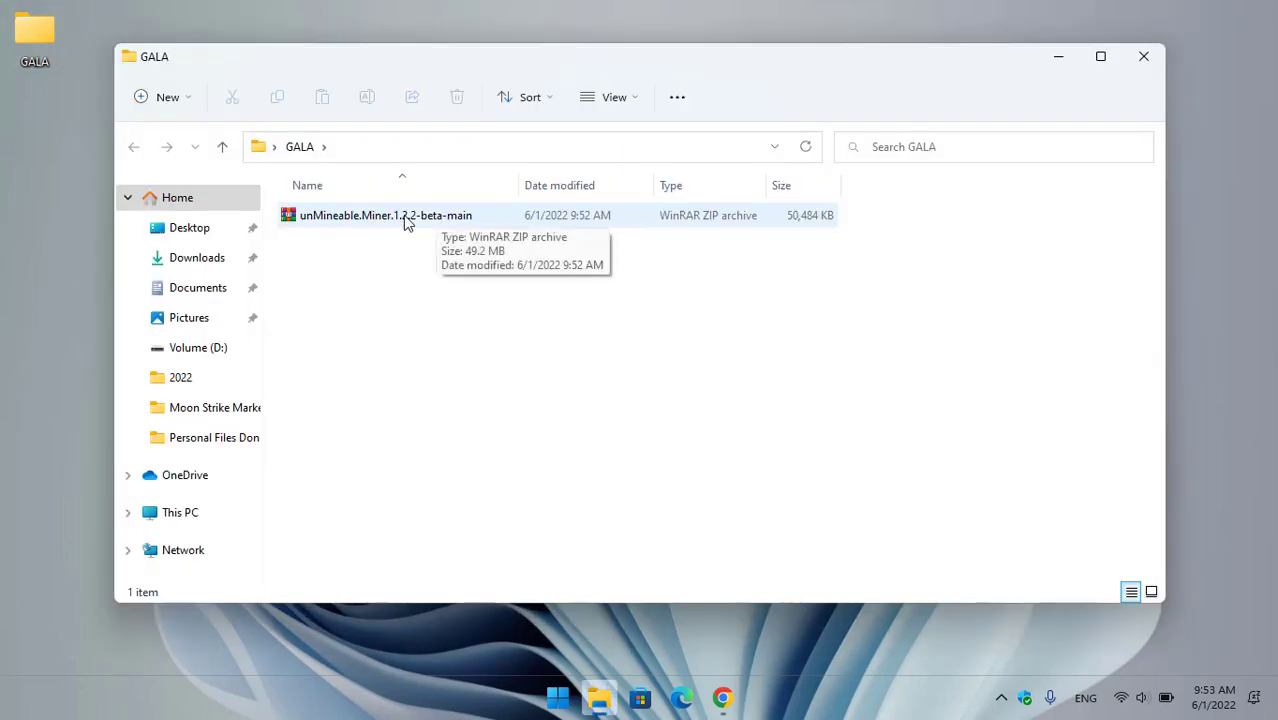
left_click(414, 223)
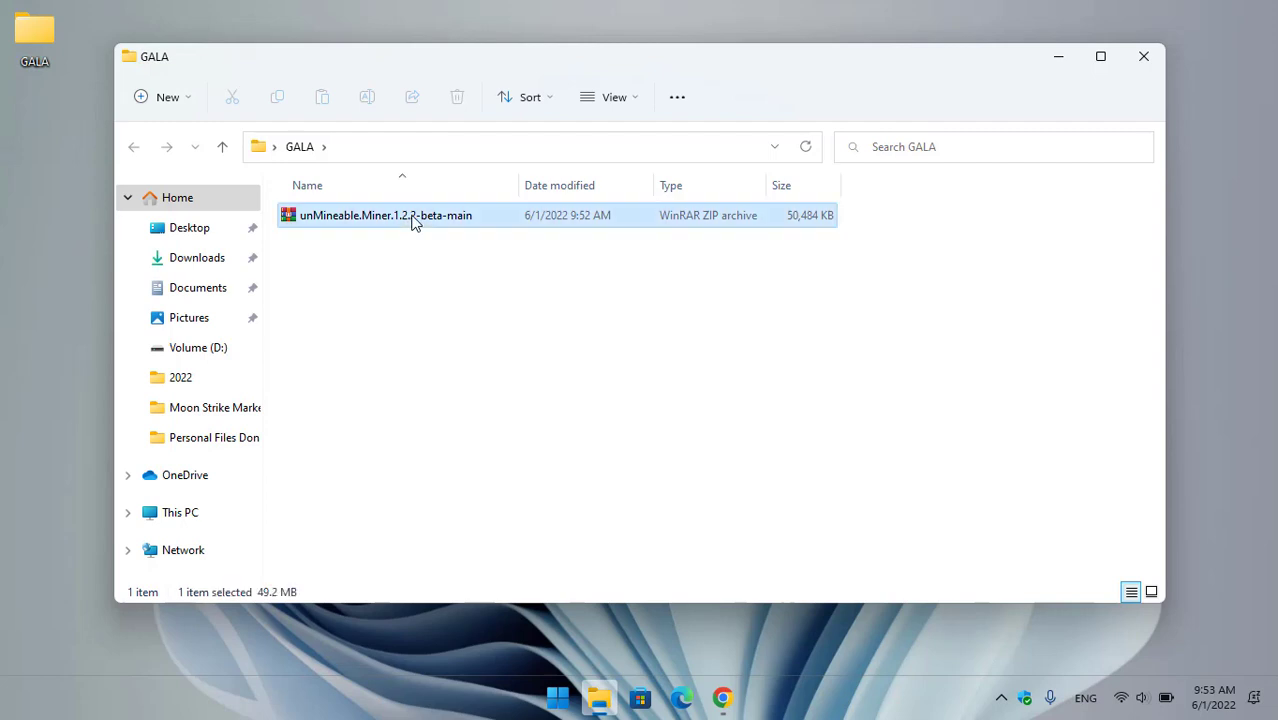
- Extract the miner zip in place with WinRAR's Extract Here
right_click(414, 222)
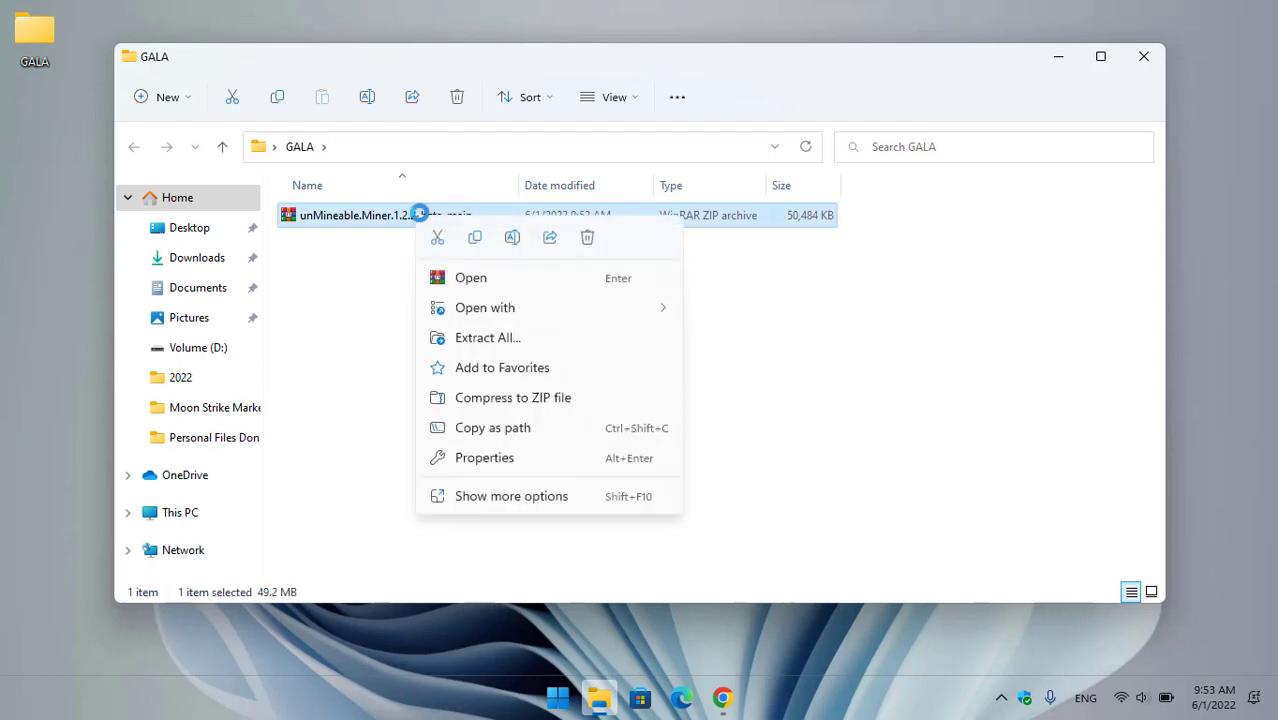
left_click(492, 498)
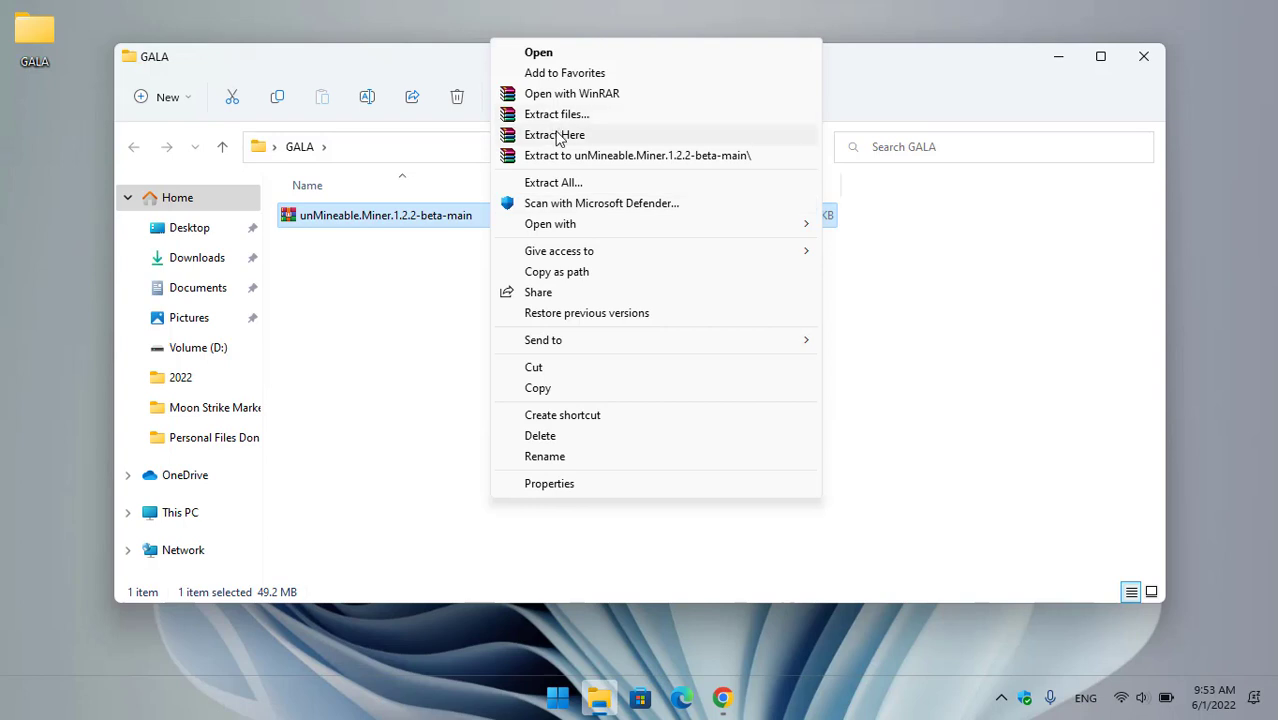
left_click(557, 137)
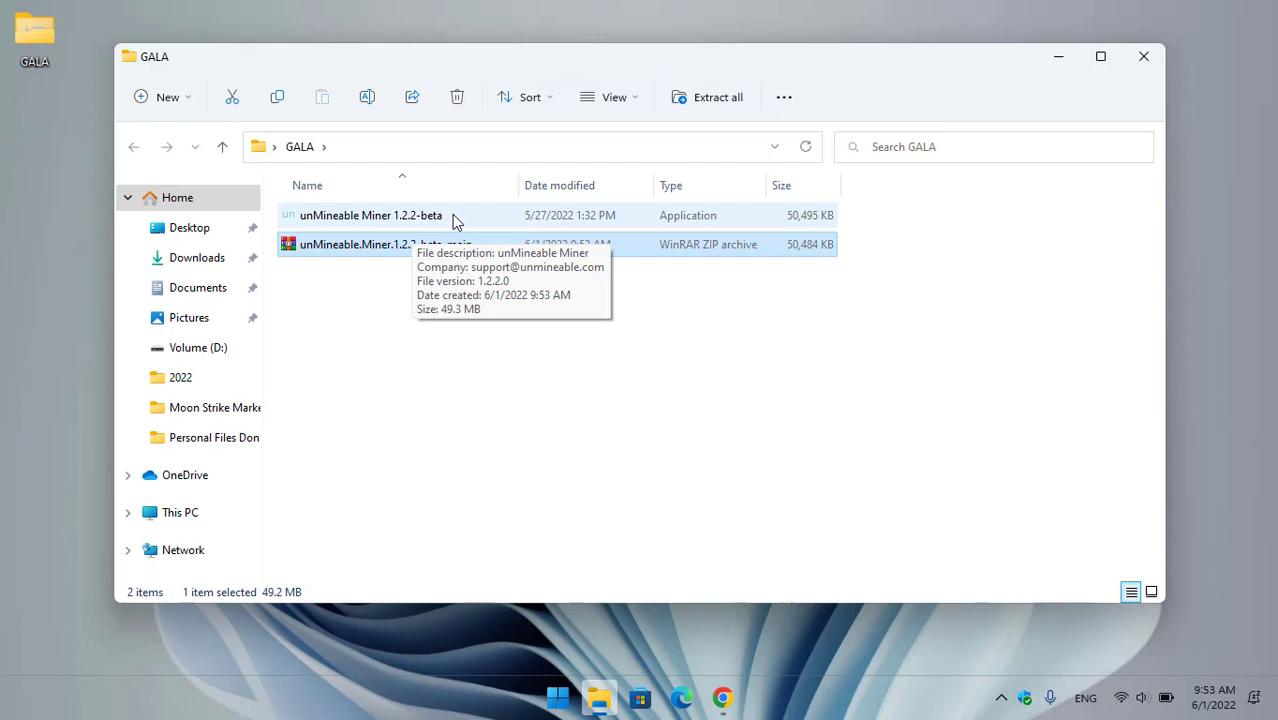
- Install unMineable Miner 1.2.2-beta with Only for me and the default folder, then run it
double_click(461, 215)
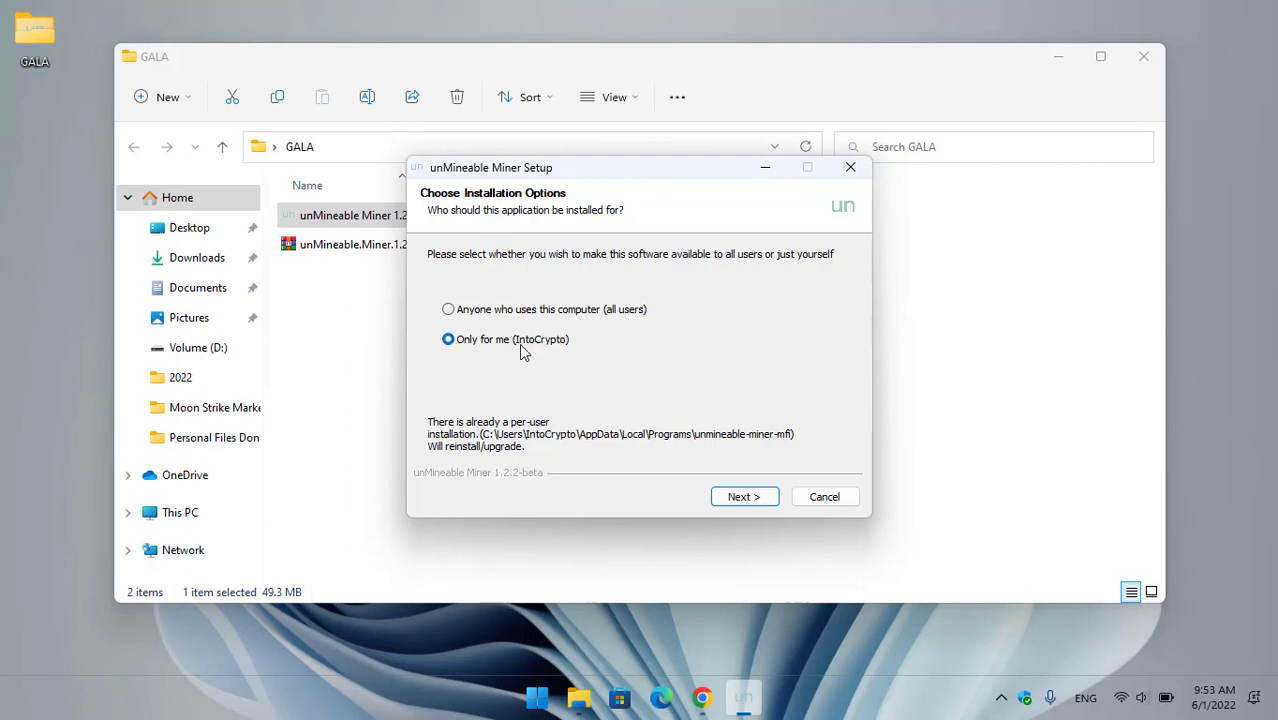
left_click(756, 503)
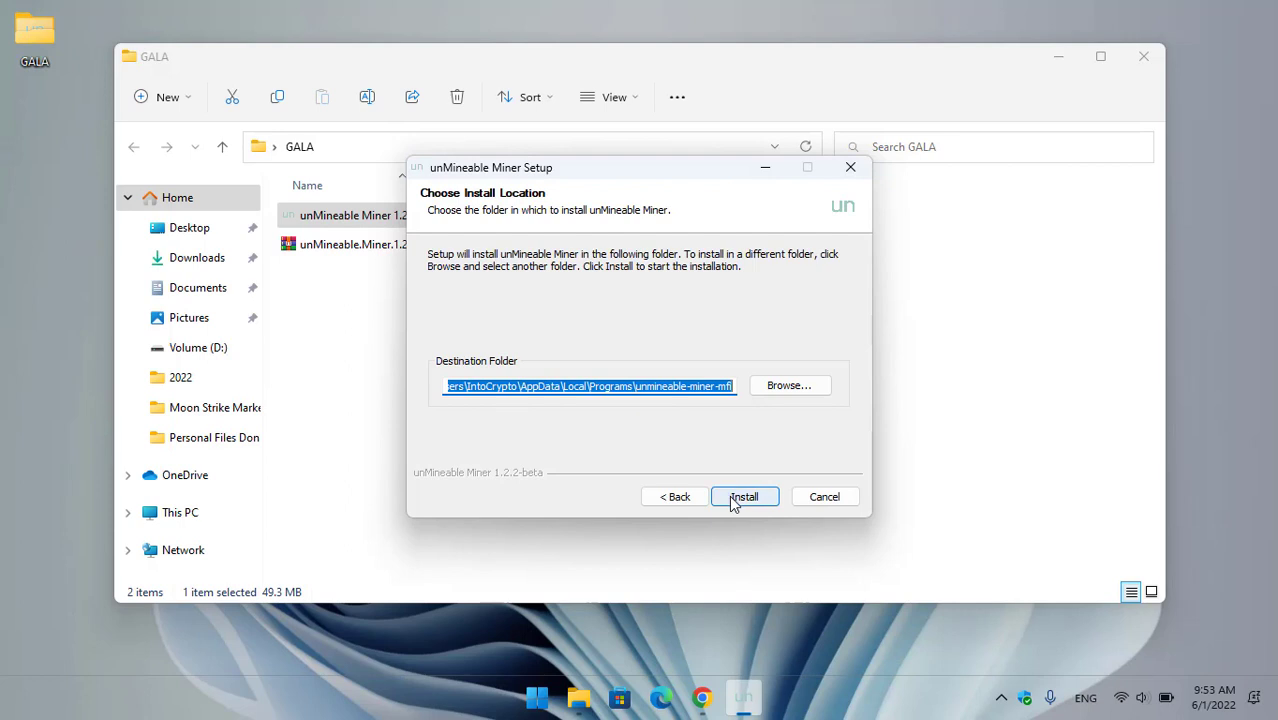
left_click(741, 497)
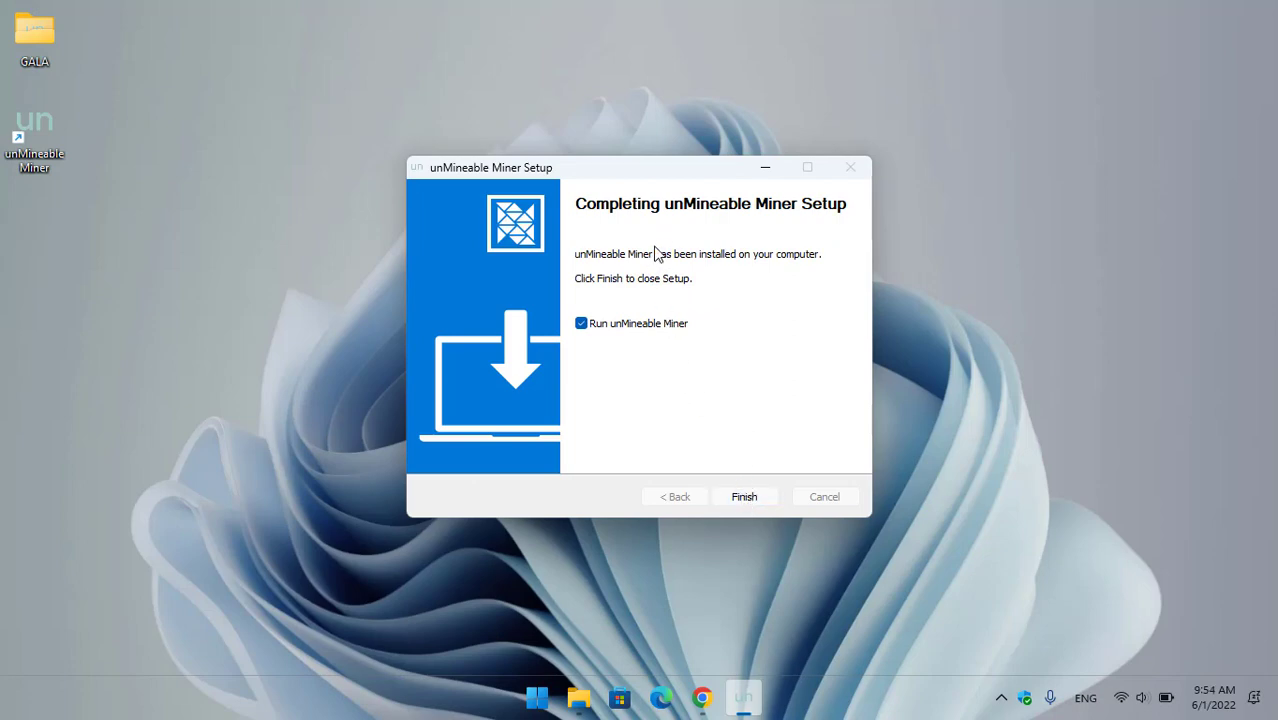
key("Return")
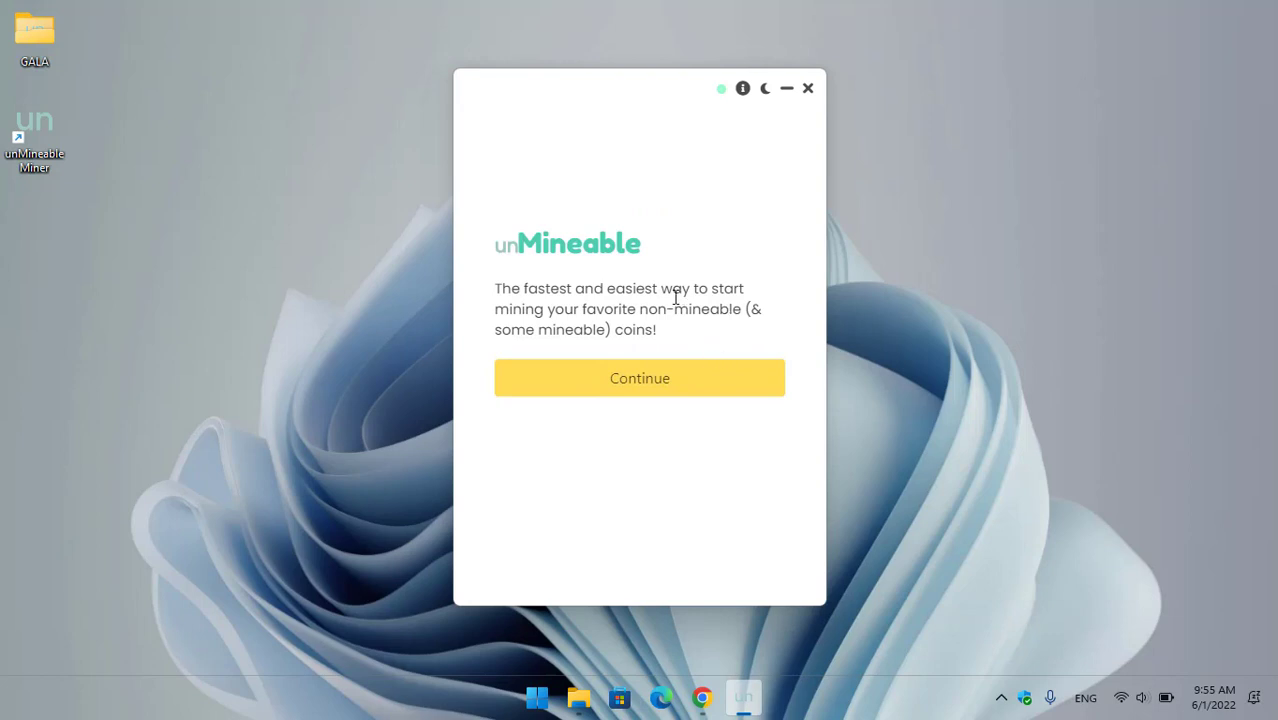
- Select CPU (RandomX) mining and open the XMRIG download link in Google Chrome
left_click(690, 388)
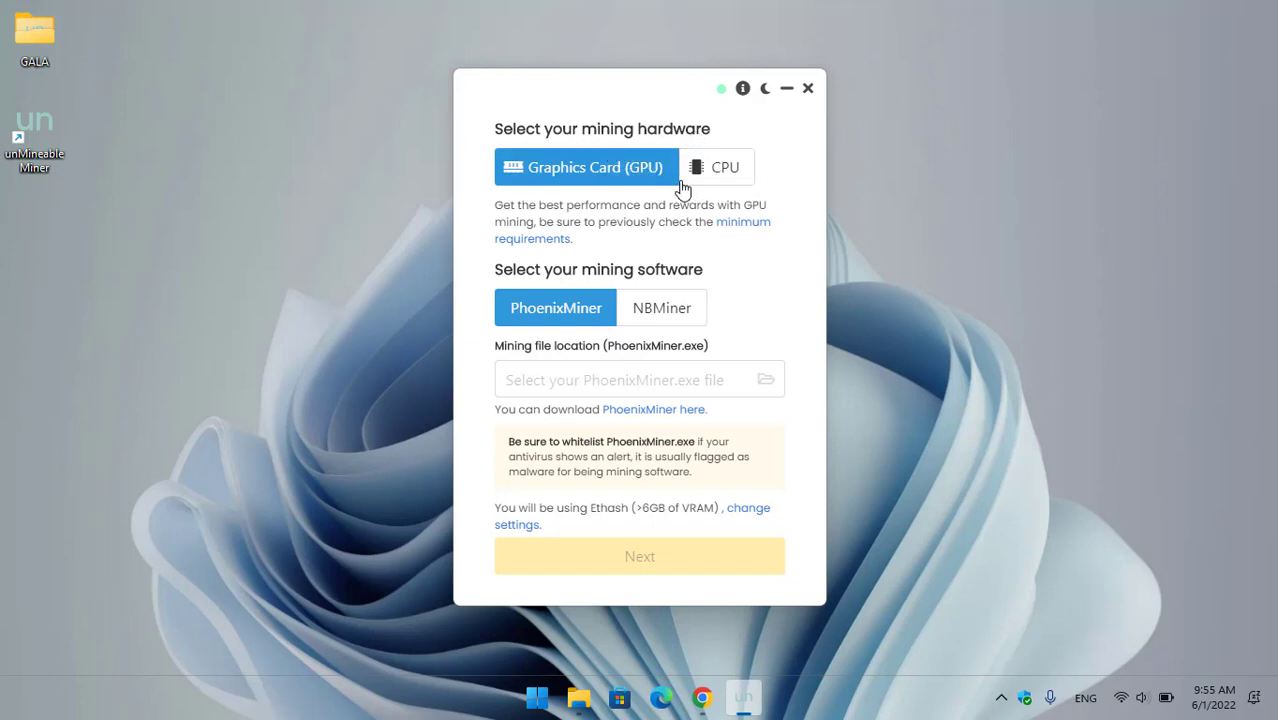
left_click(733, 176)
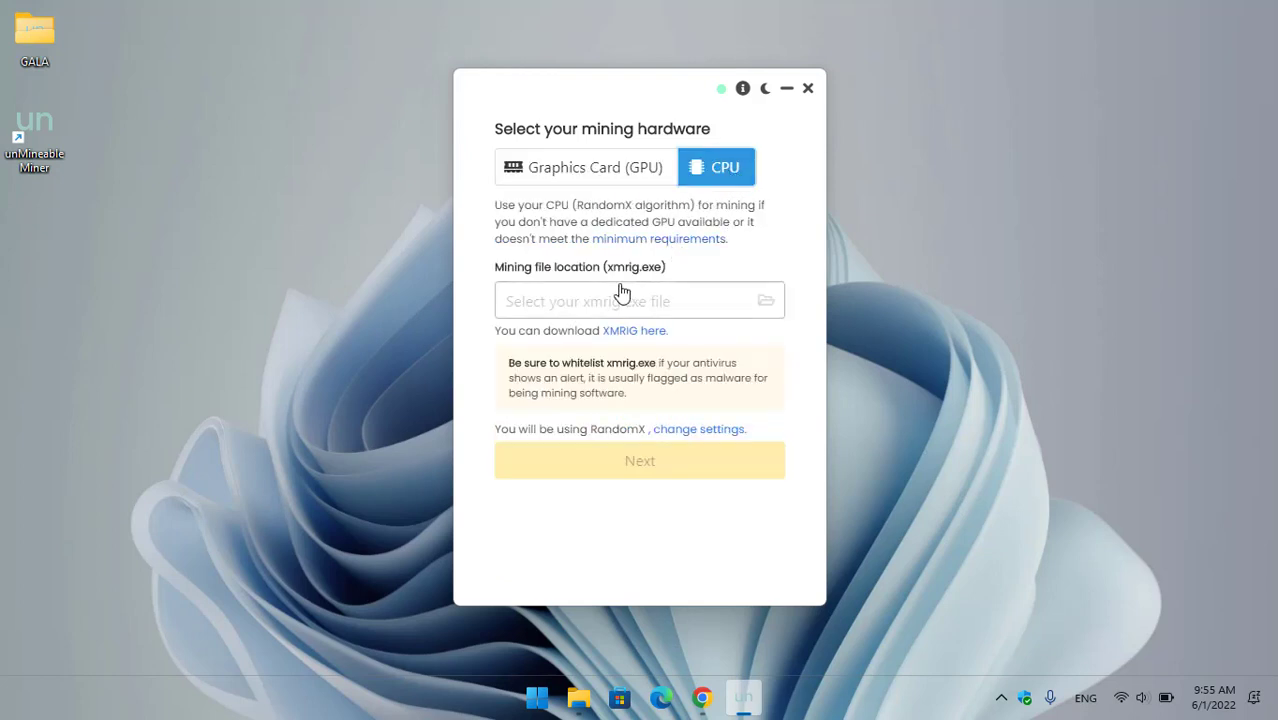
left_click(633, 172)
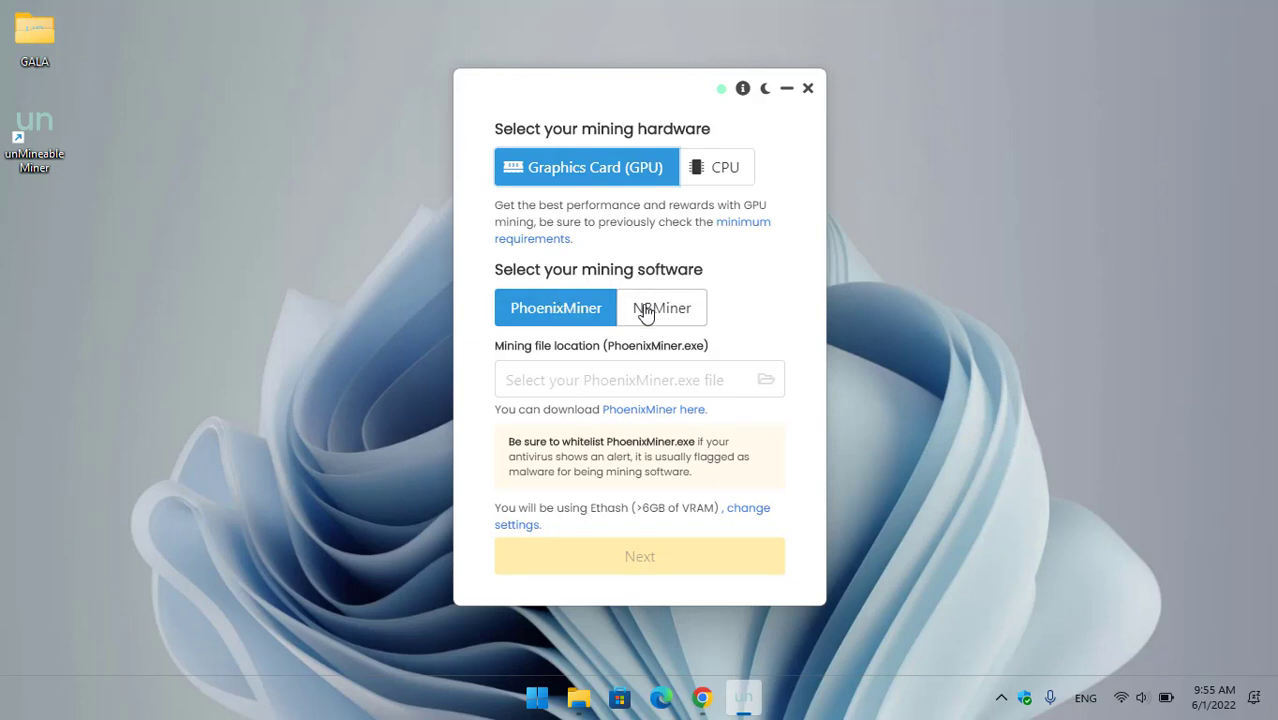
left_click(722, 176)
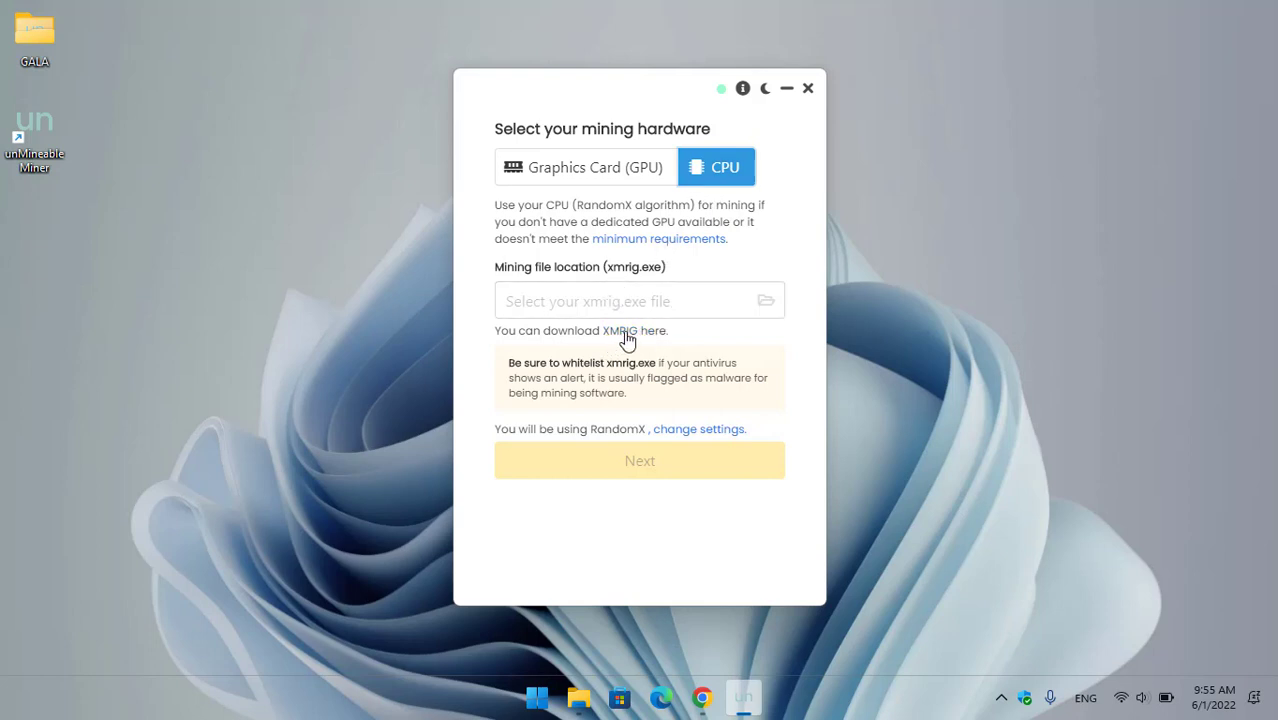
left_click(628, 333)
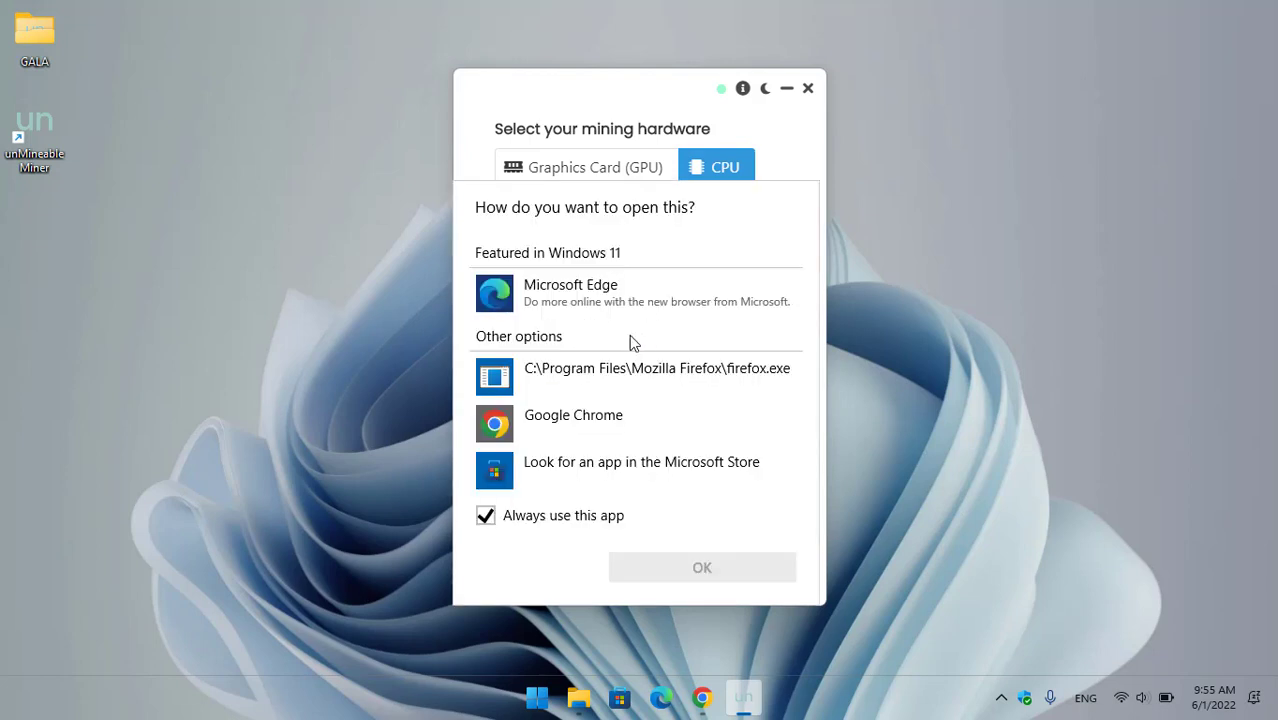
left_click(578, 419)
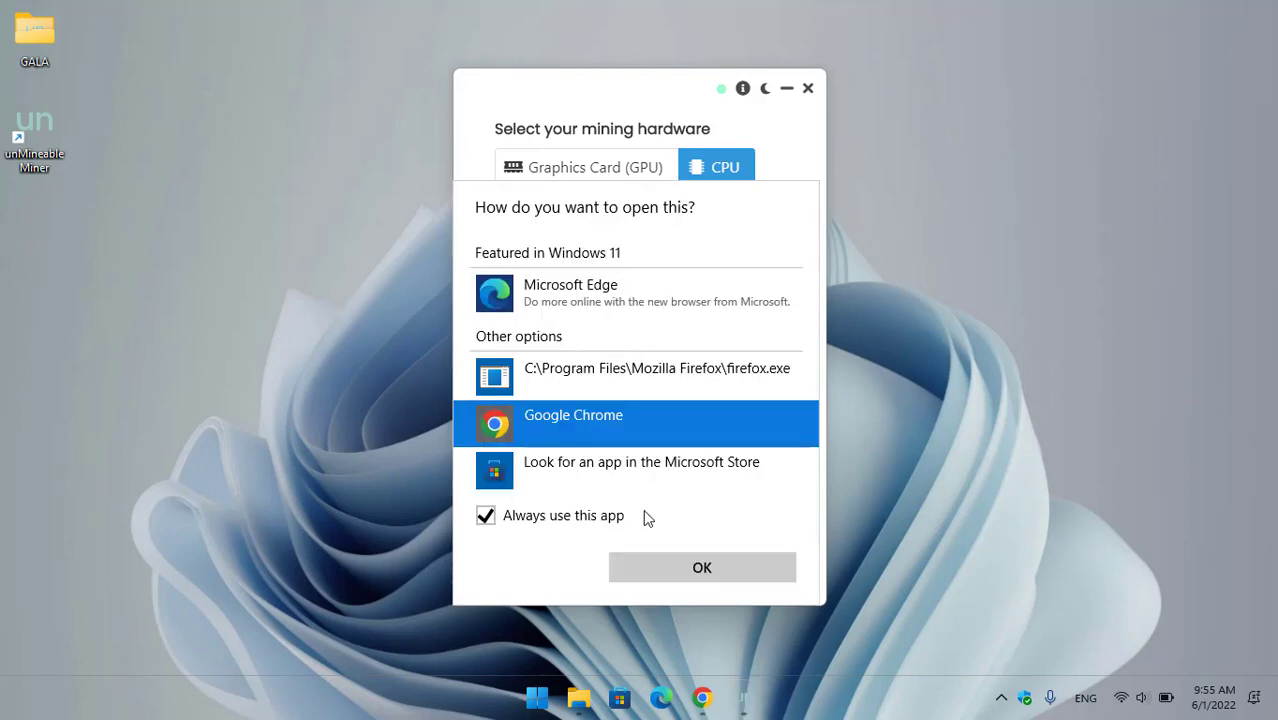
left_click(699, 568)
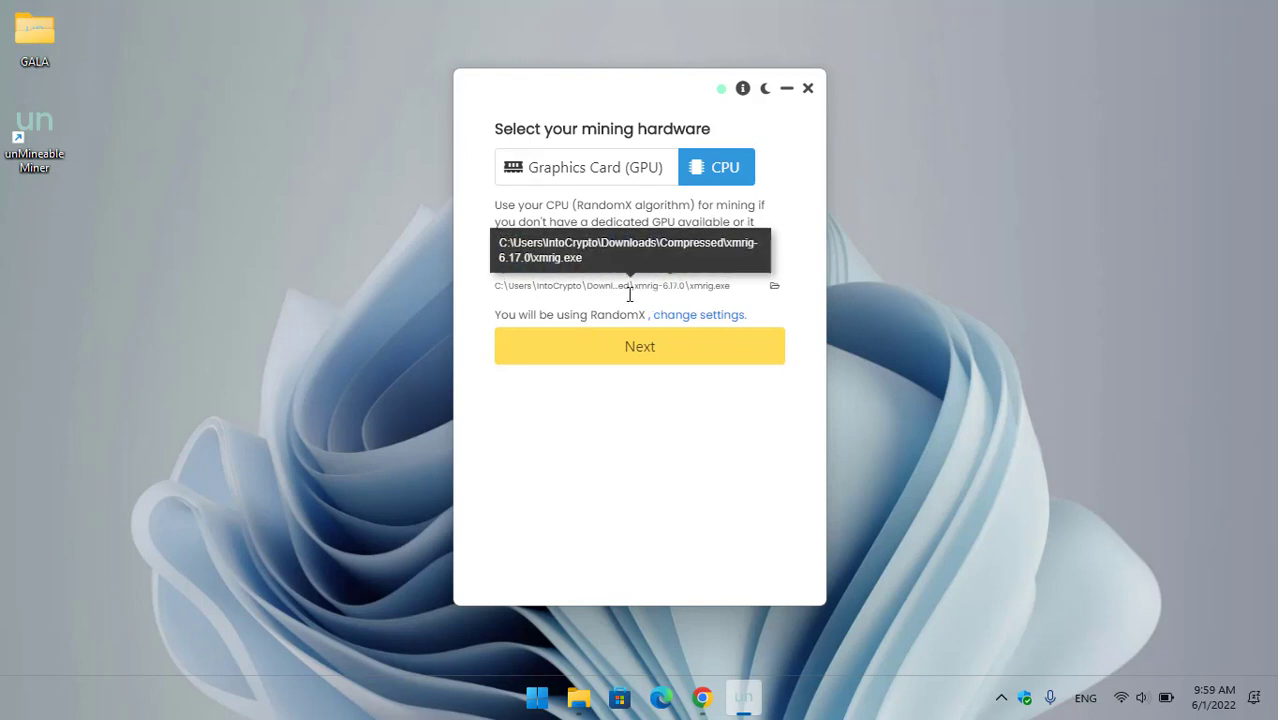
- Advance to the coin step and pick Gala (GALA) from the coin dropdown
left_click(673, 362)
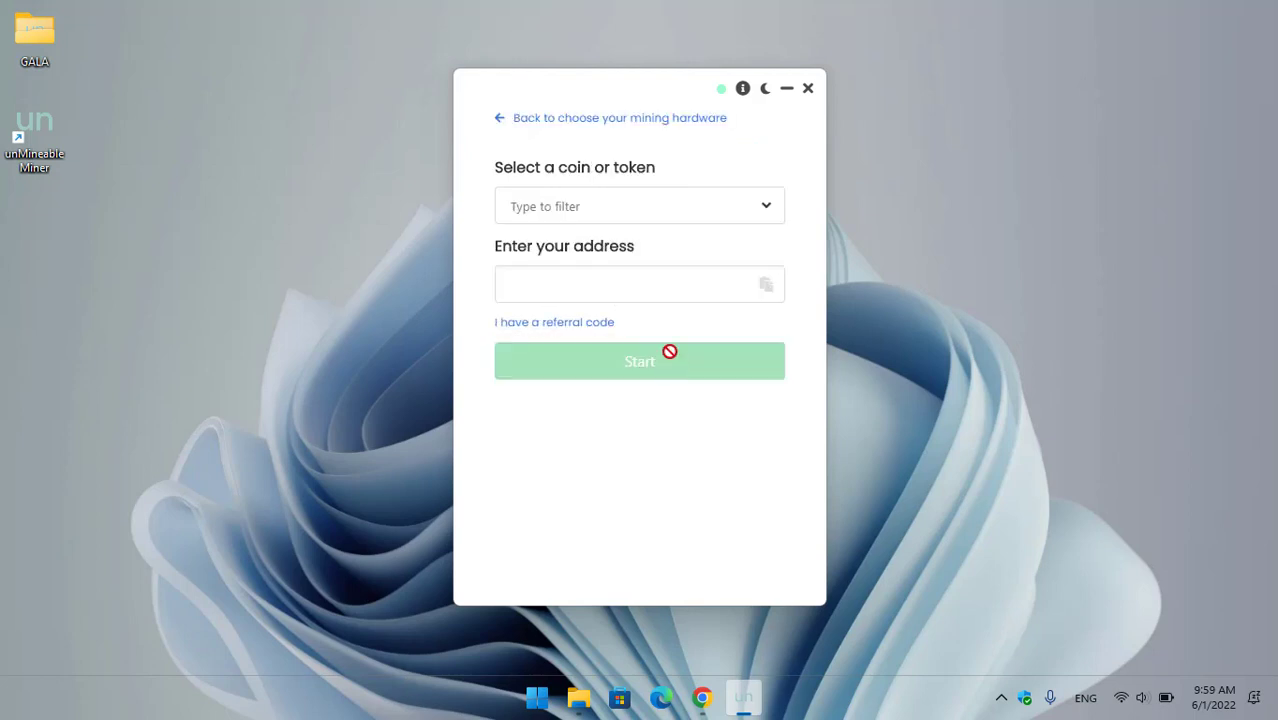
left_click(561, 204)
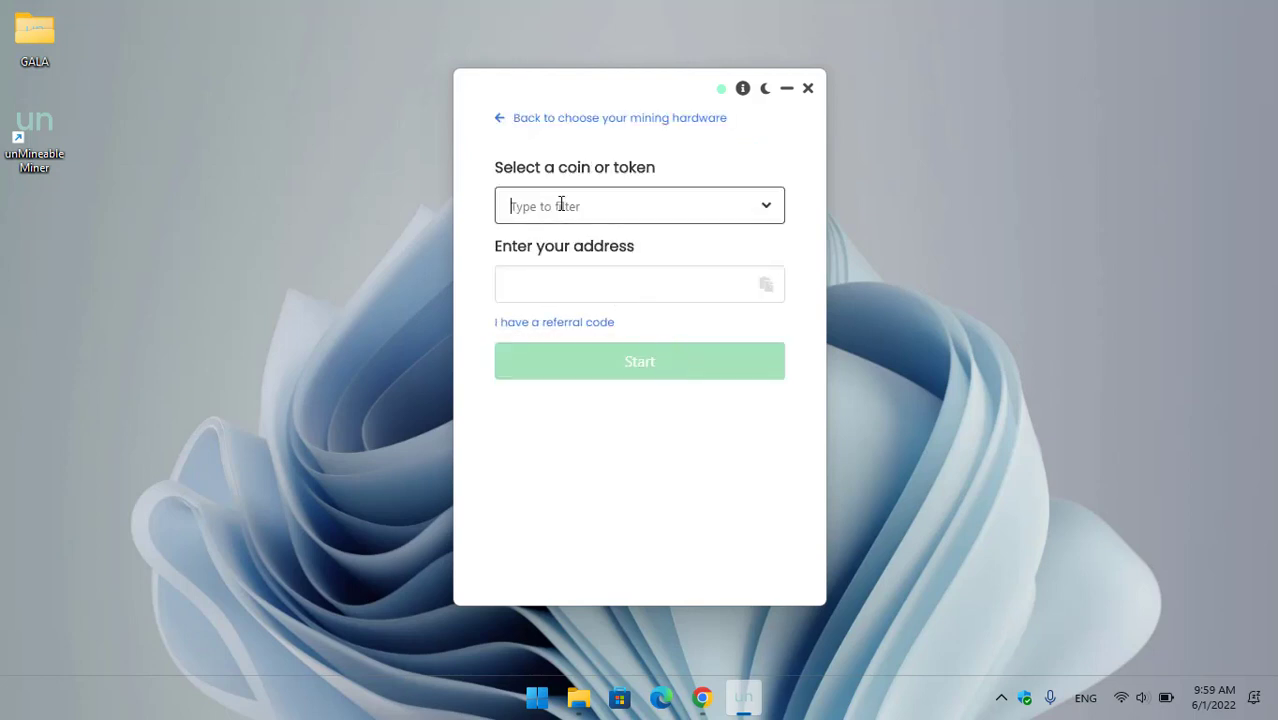
left_click(767, 207)
left_click(767, 208)
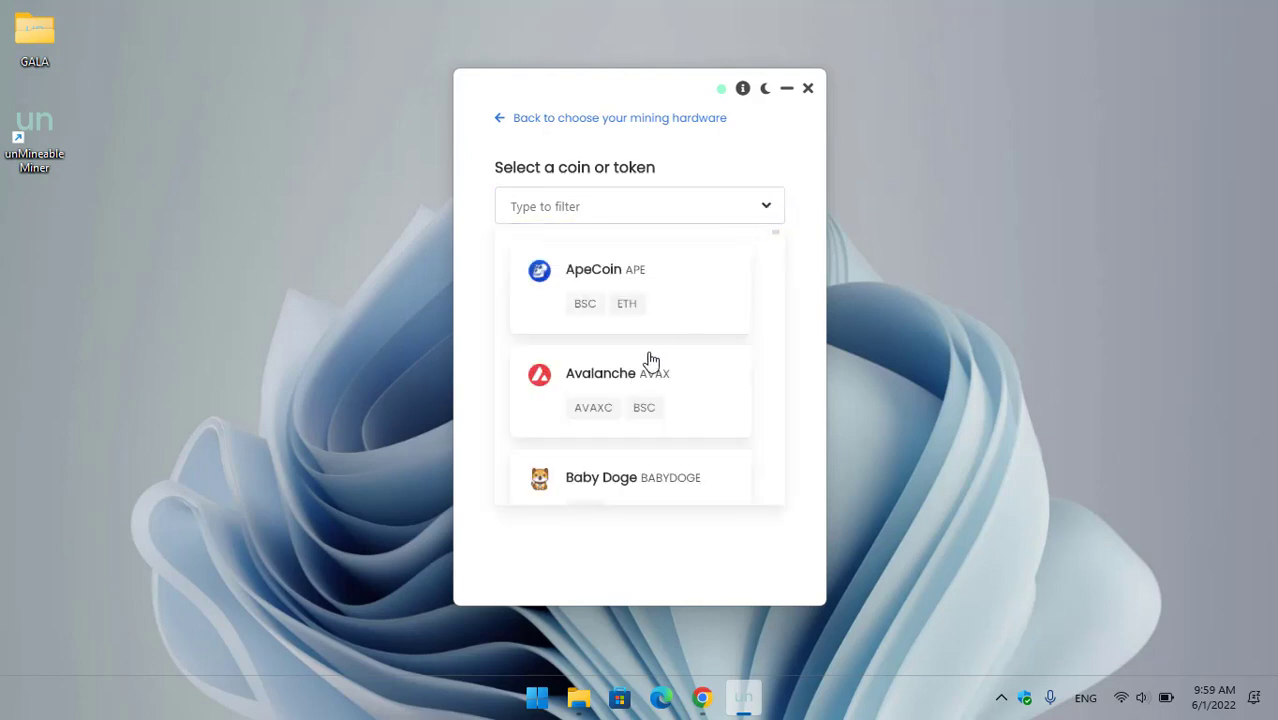
scroll(648, 380, "down", 2)
scroll(648, 380, "down", 4)
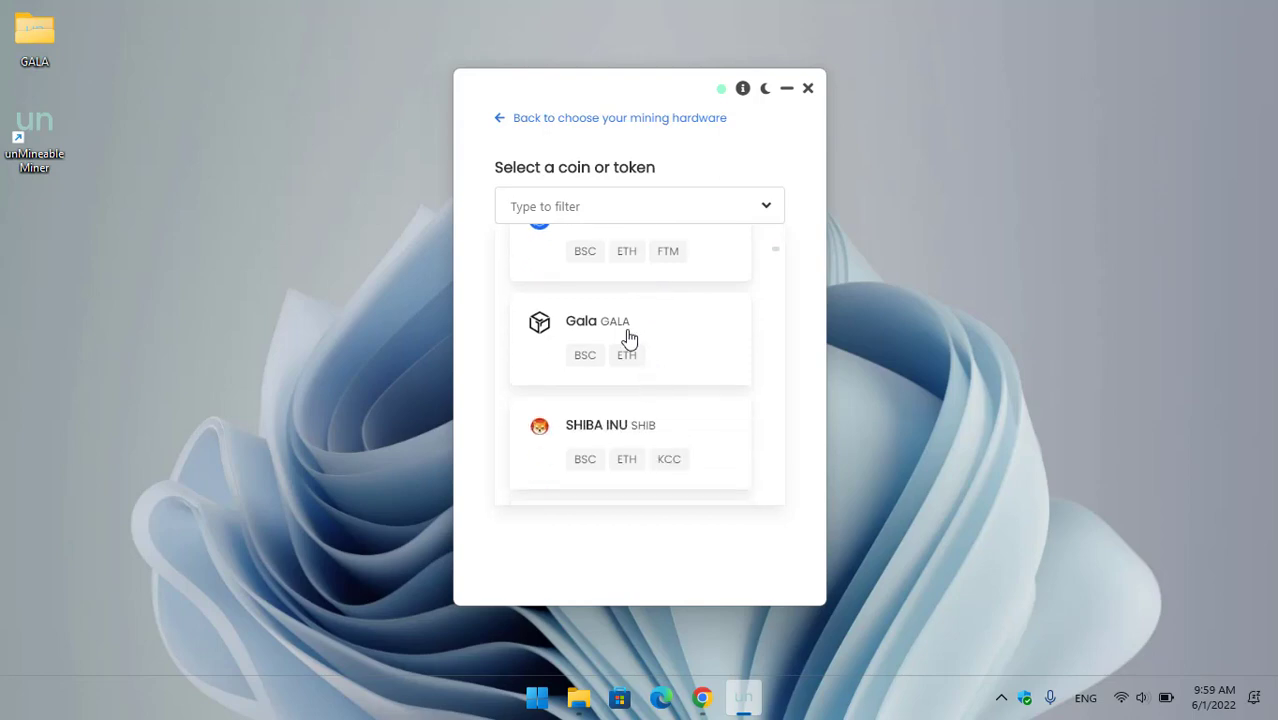
left_click(628, 343)
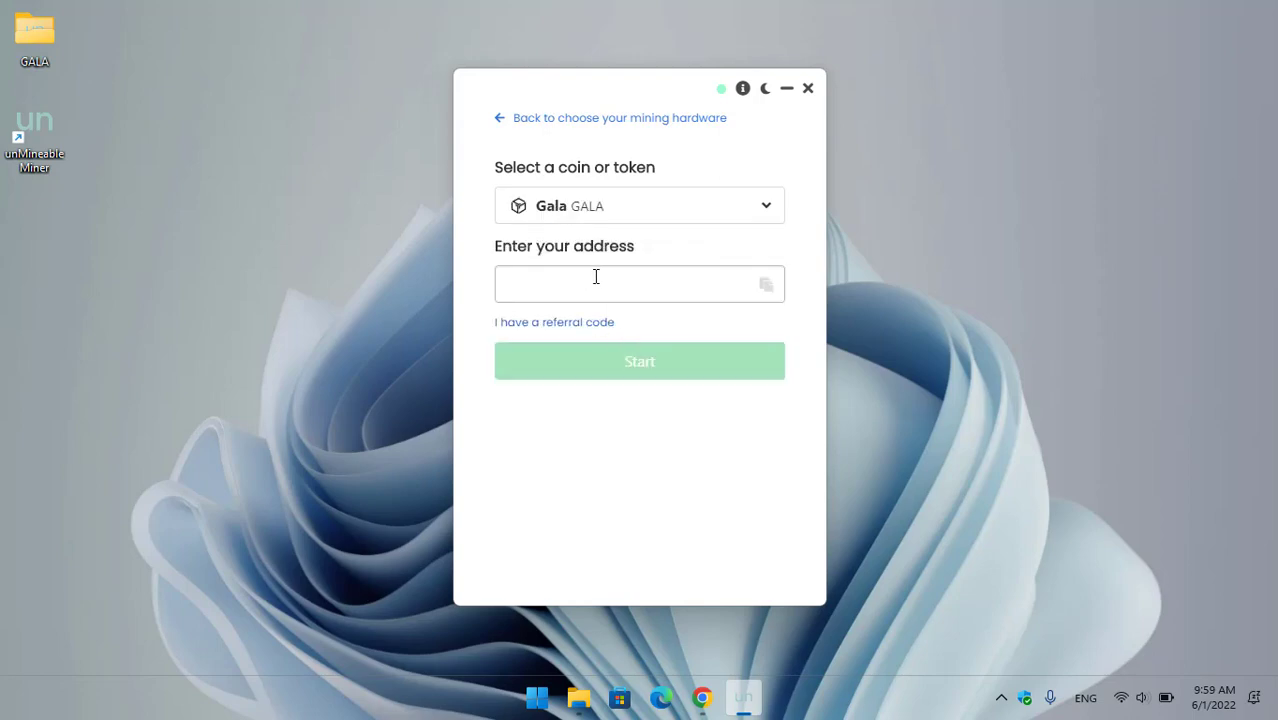
- Copy the Binance GALA deposit address on BNB Smart Chain into the miner's address field
left_click(702, 697)
left_click(410, 15)
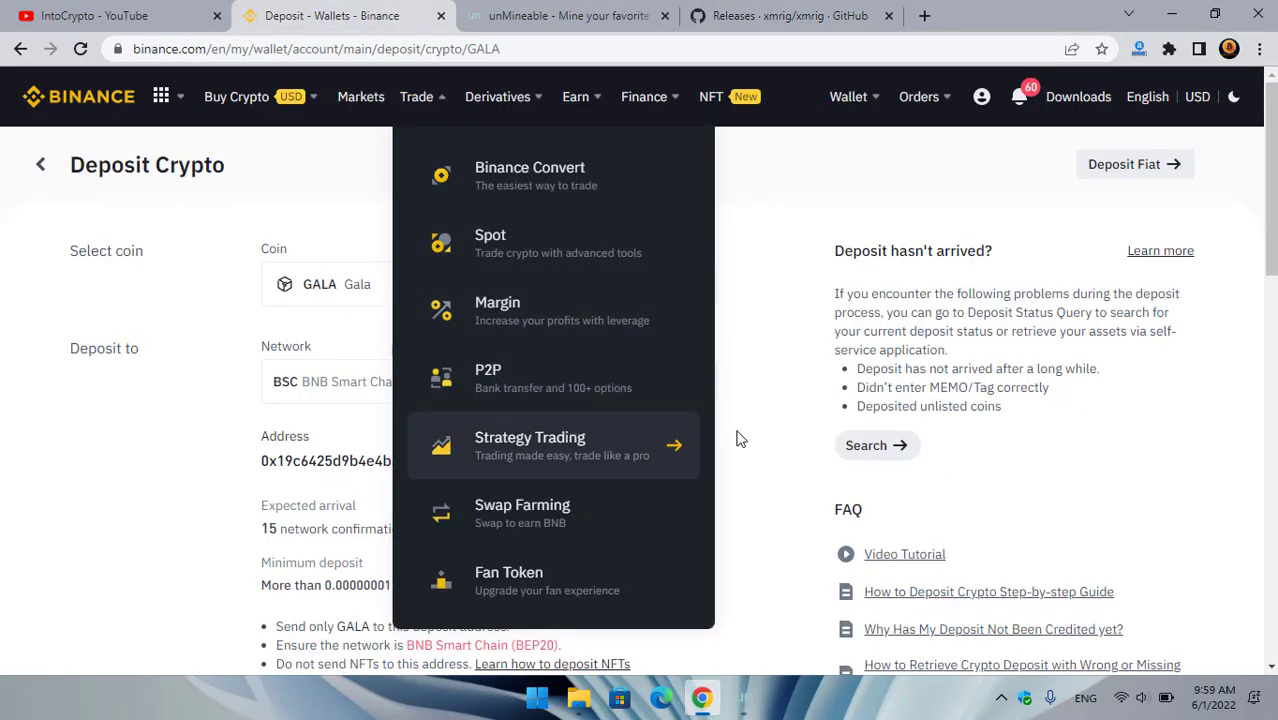
scroll(690, 420, "down", 1)
left_click(630, 369)
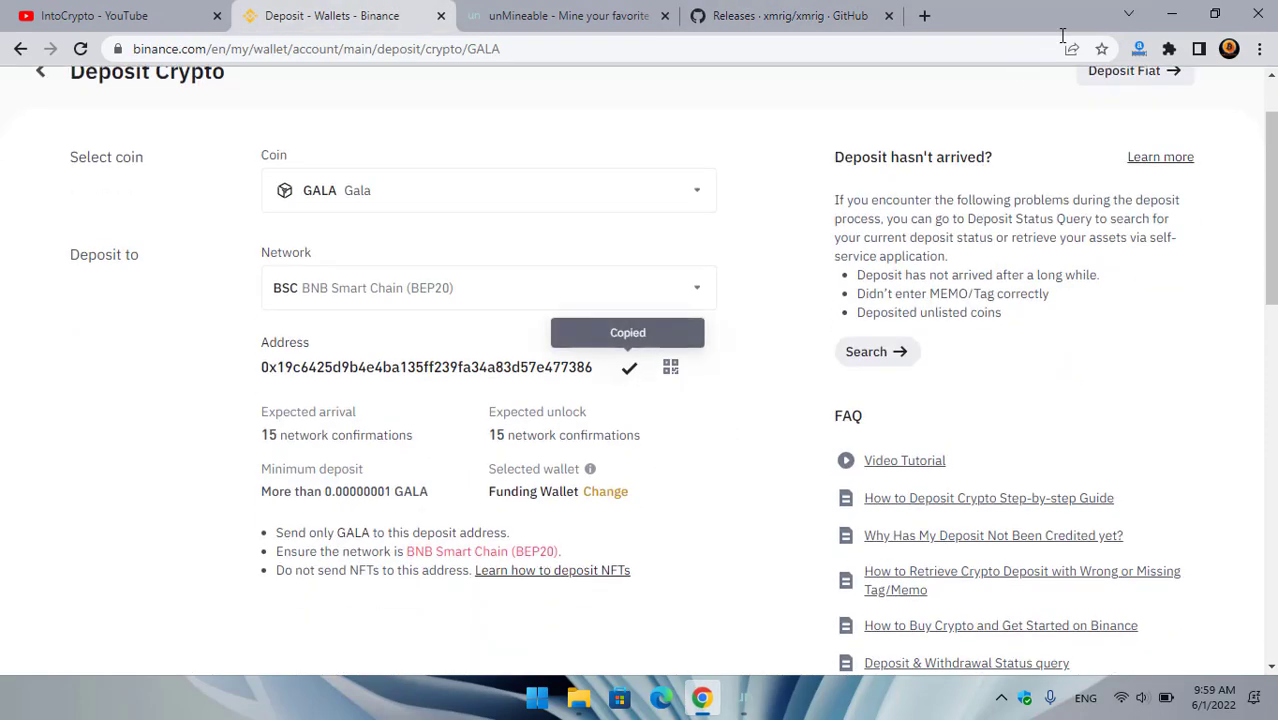
left_click(1172, 14)
left_click(680, 292)
key("ctrl+v")
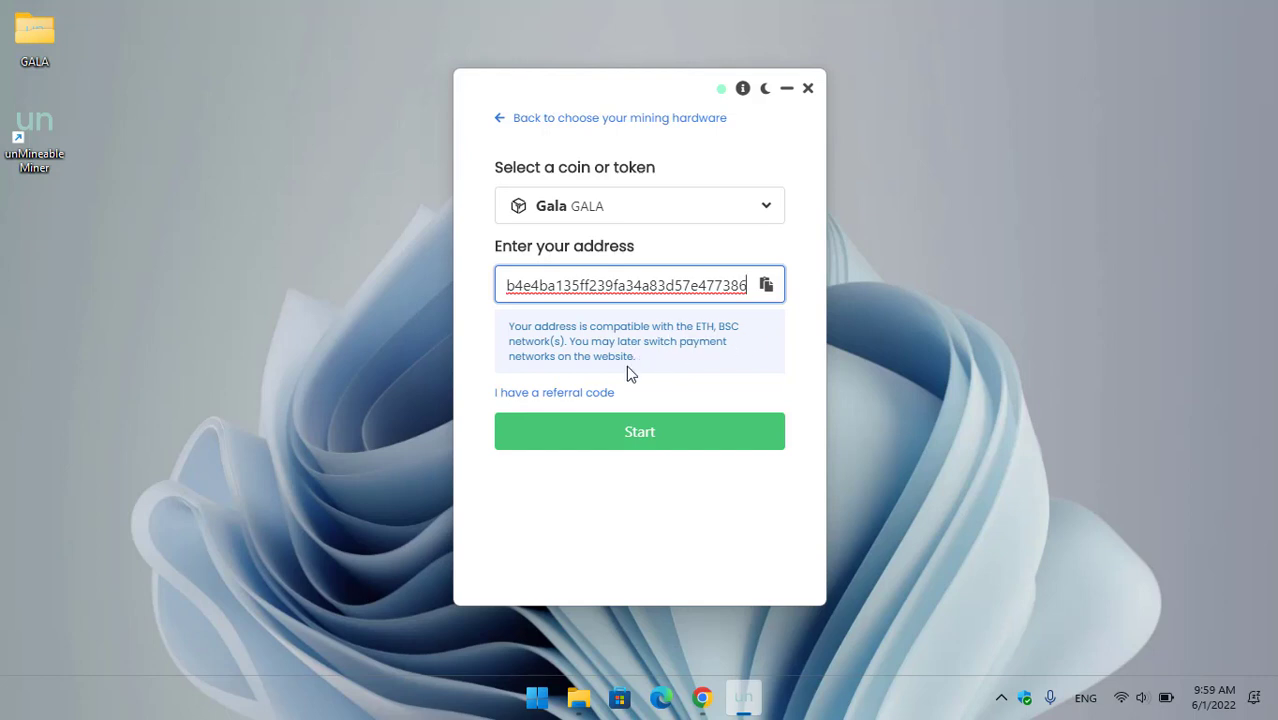
- Start mining GALA to the pasted Binance address
left_click(652, 441)
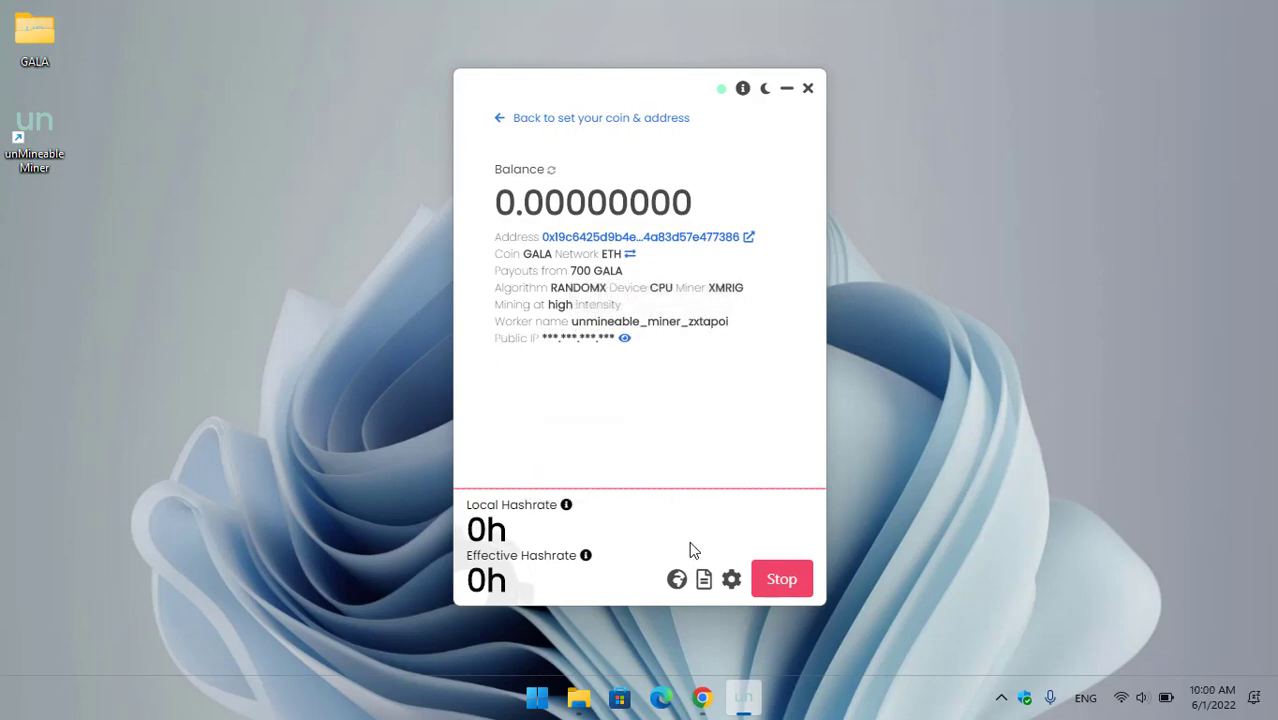
- Keep High intensity and port 3333 in Advanced settings, then save and restart mining
left_click(731, 581)
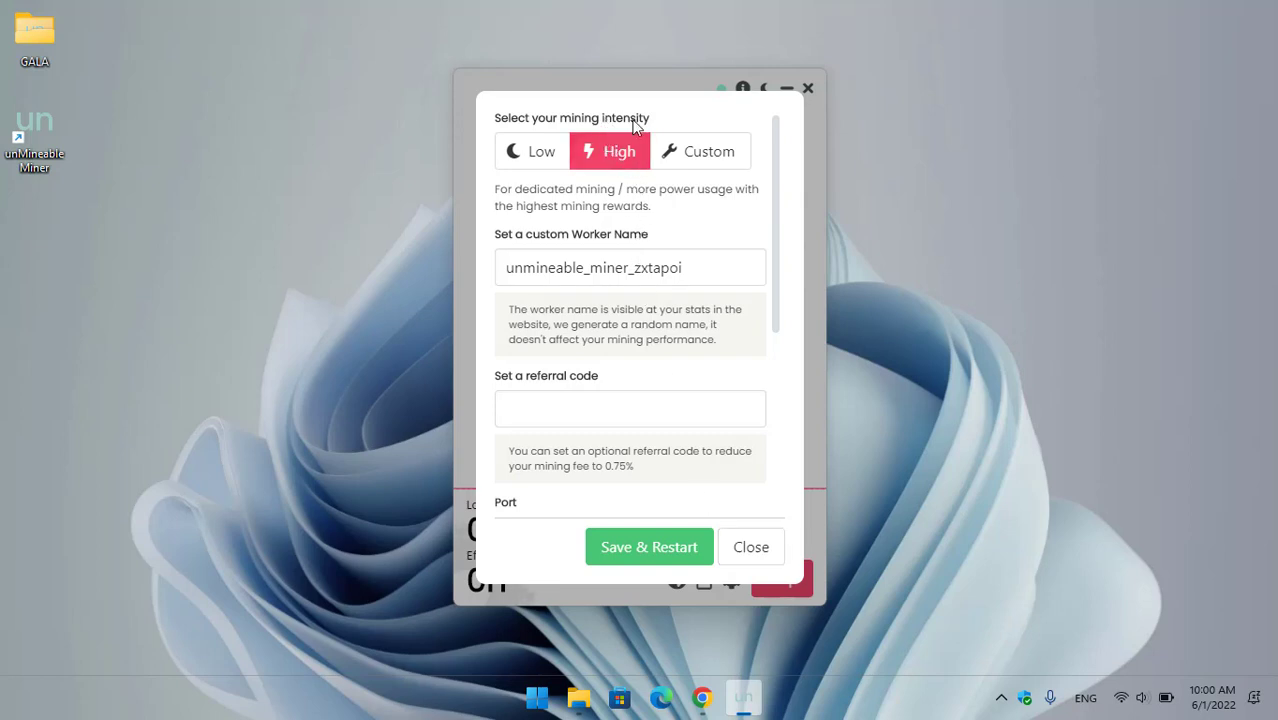
scroll(707, 339, "down", 3)
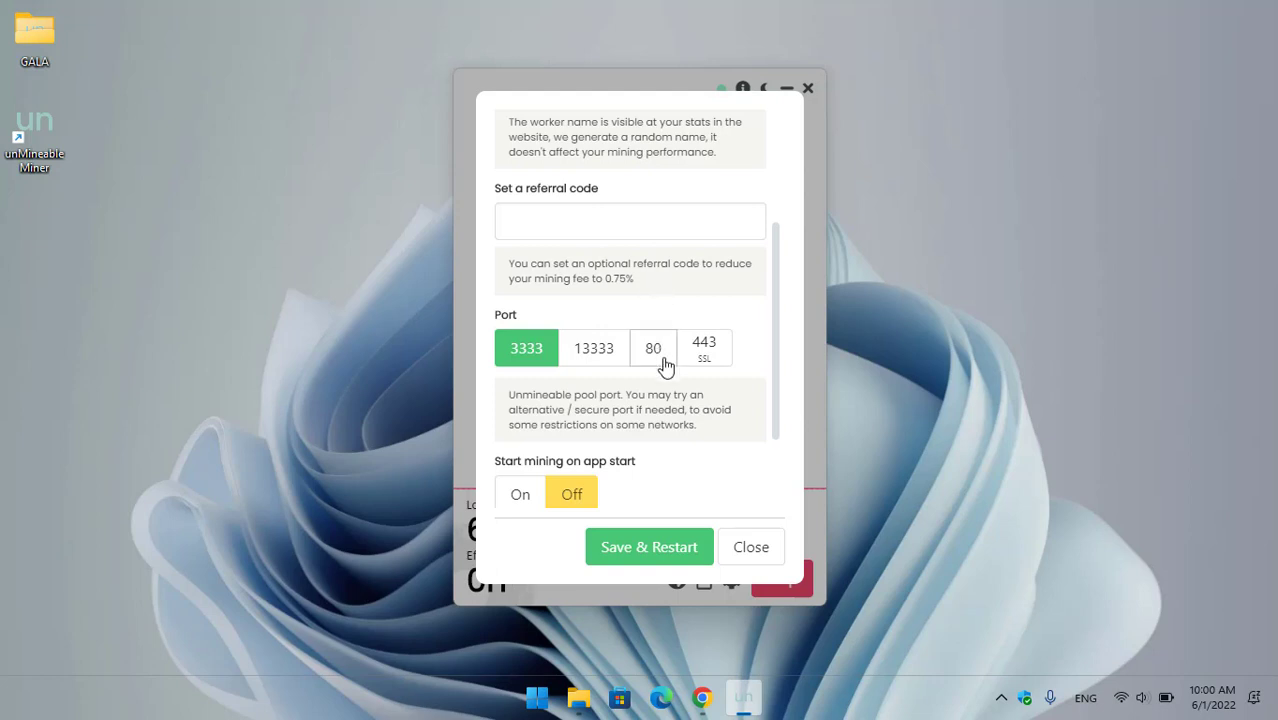
scroll(668, 436, "down", 2)
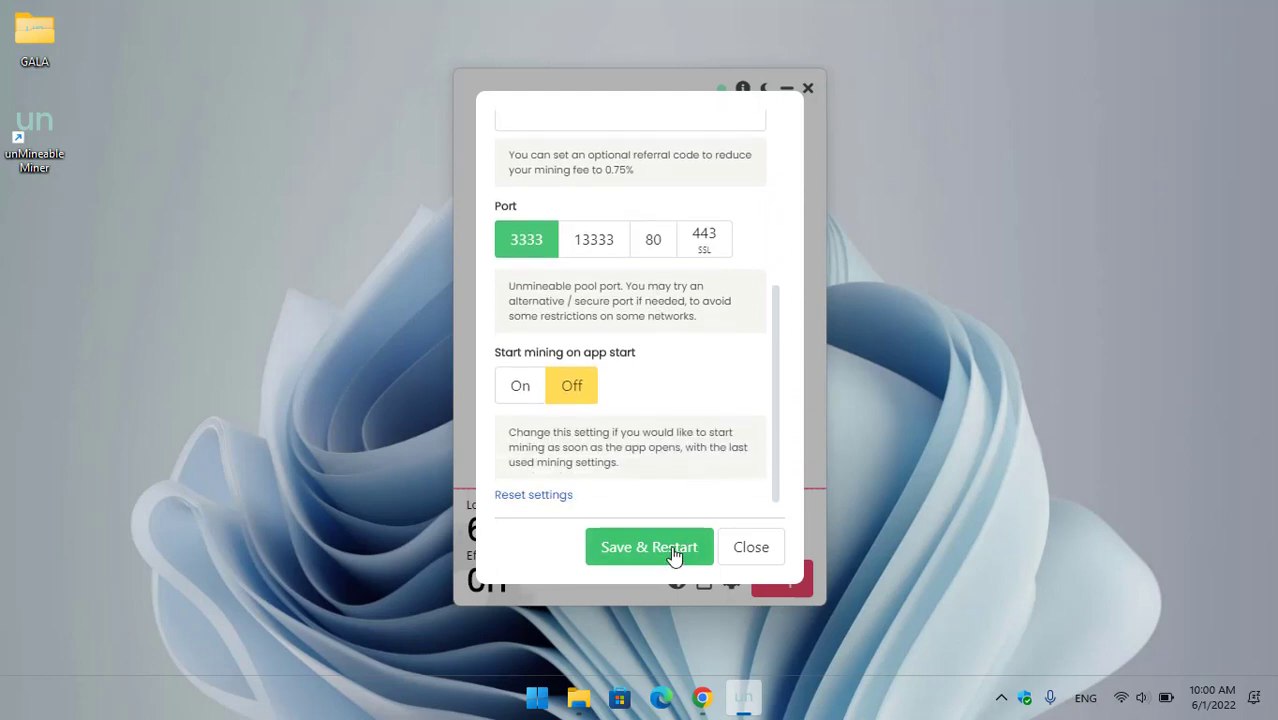
left_click(749, 549)
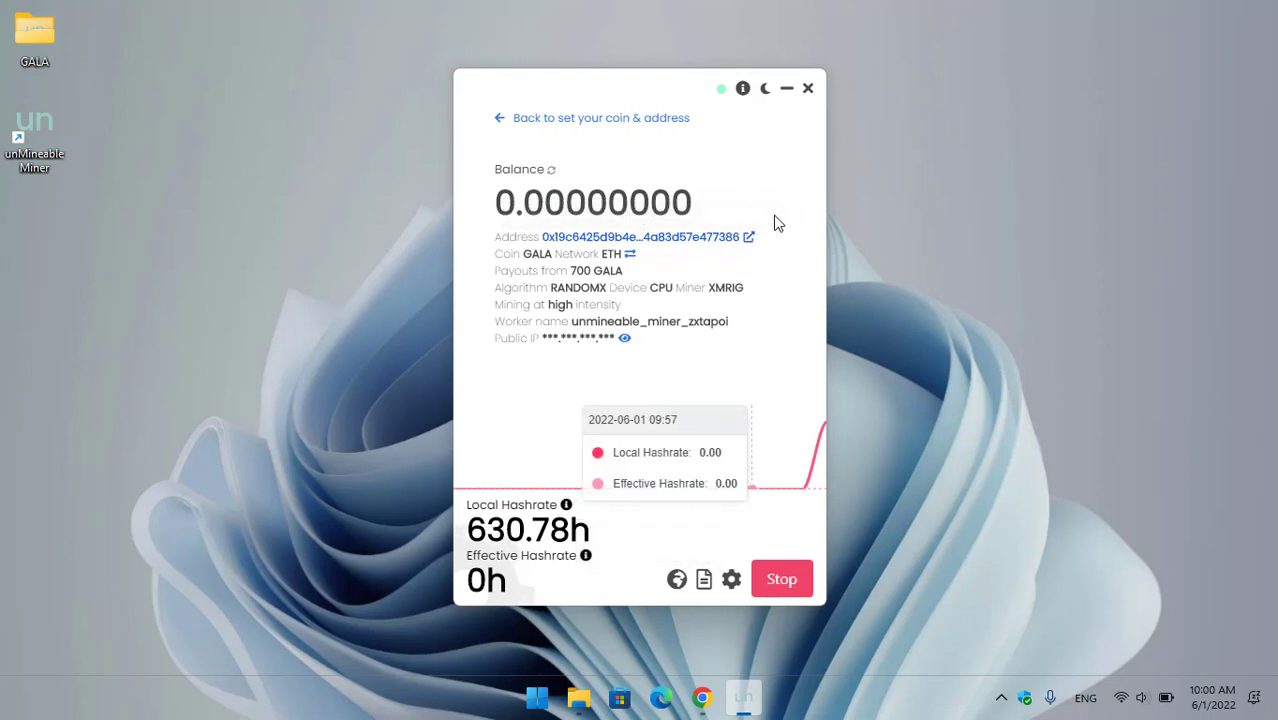
- Open the GALA address's web stats and view its Payments, Referral Code and Stats tabs
left_click(729, 240)
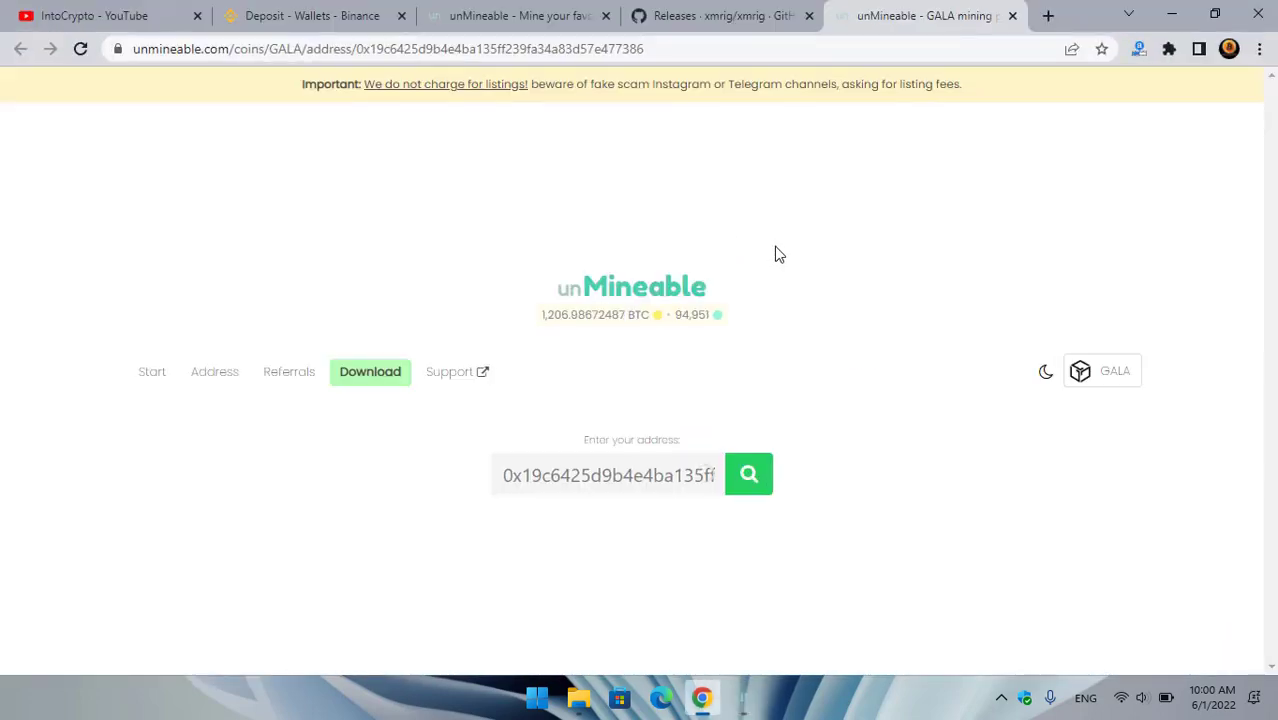
scroll(790, 260, "down", 2)
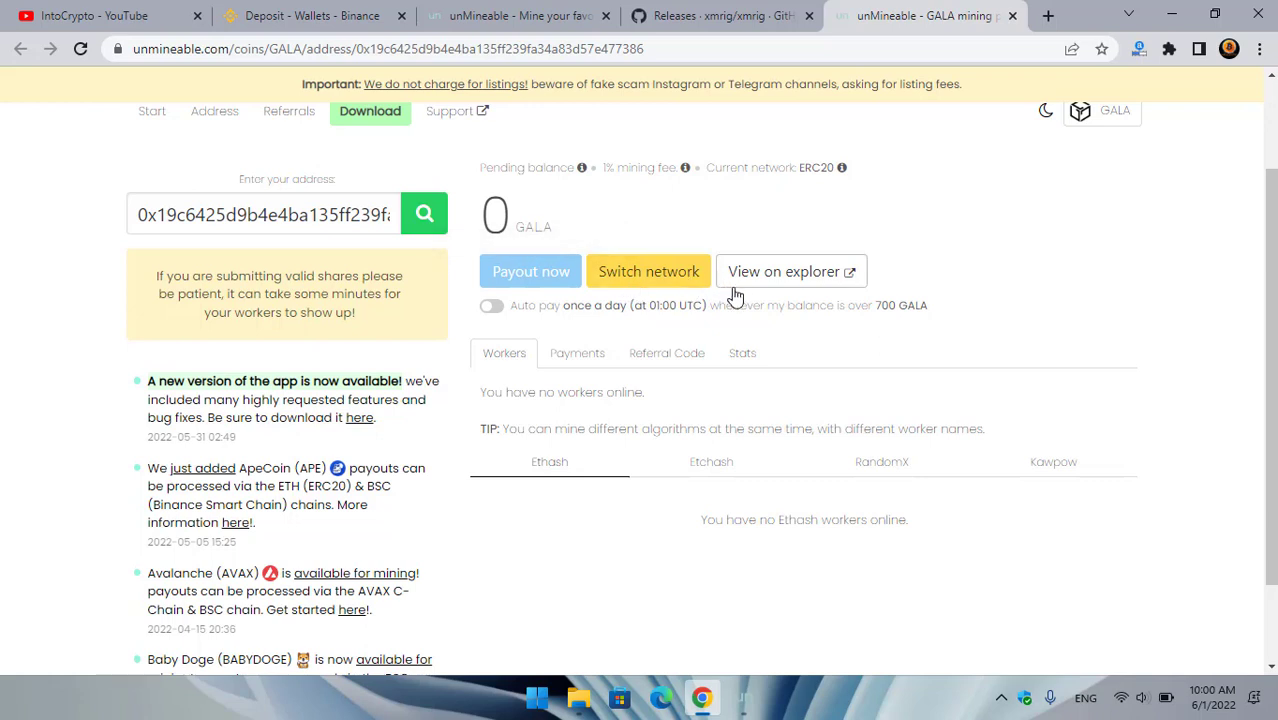
left_click(570, 362)
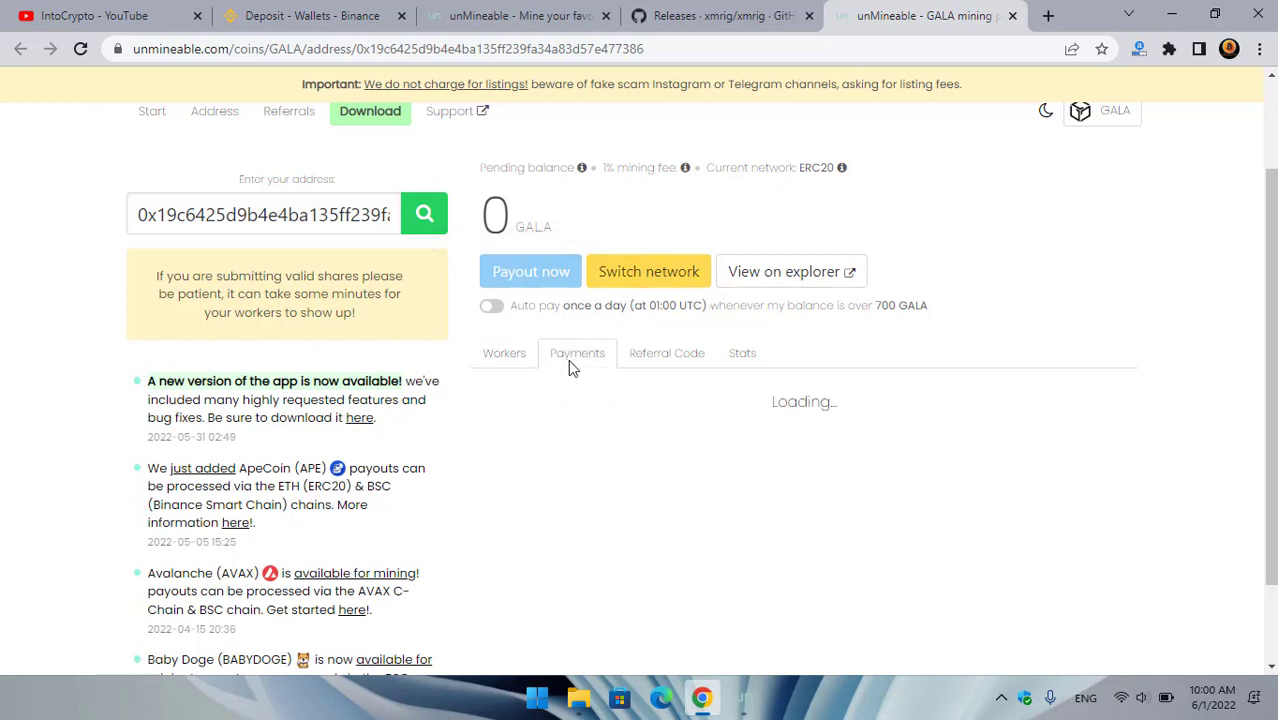
left_click(646, 360)
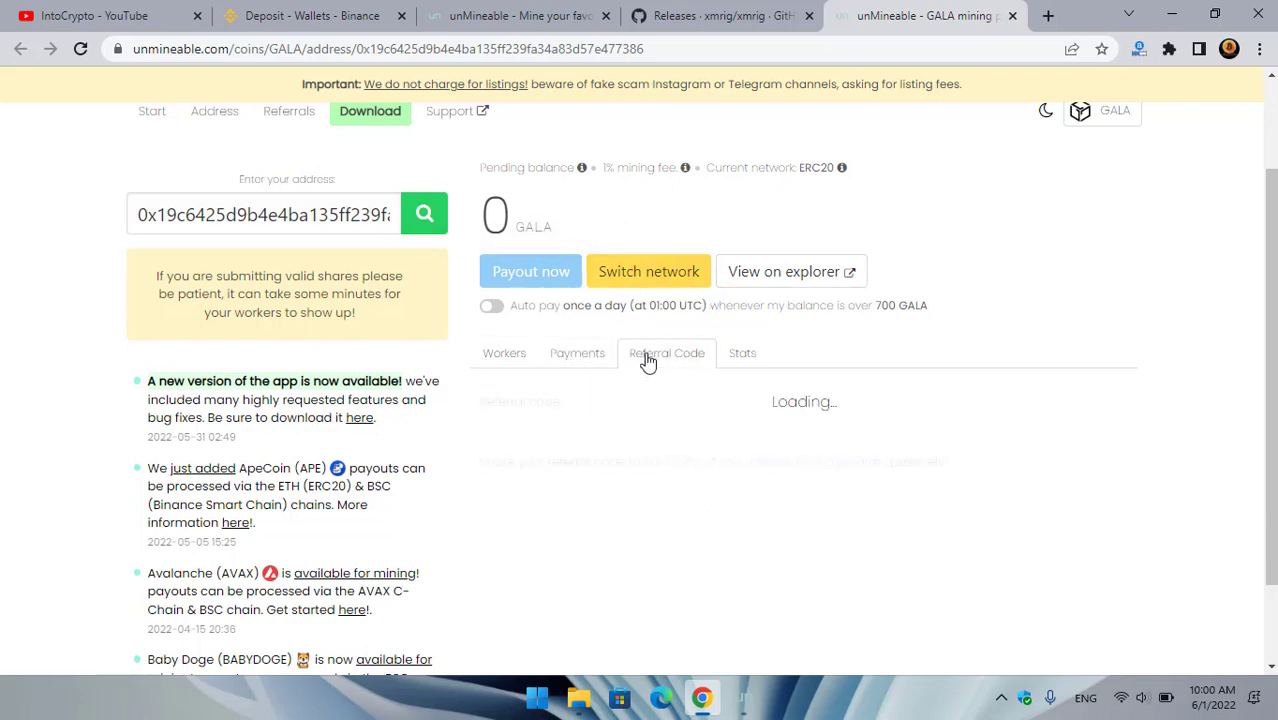
left_click(742, 360)
- Check the zero balances, 700 payment threshold and 1% fee, then return to the miner
scroll(757, 393, "down", 1)
scroll(757, 393, "down", 2)
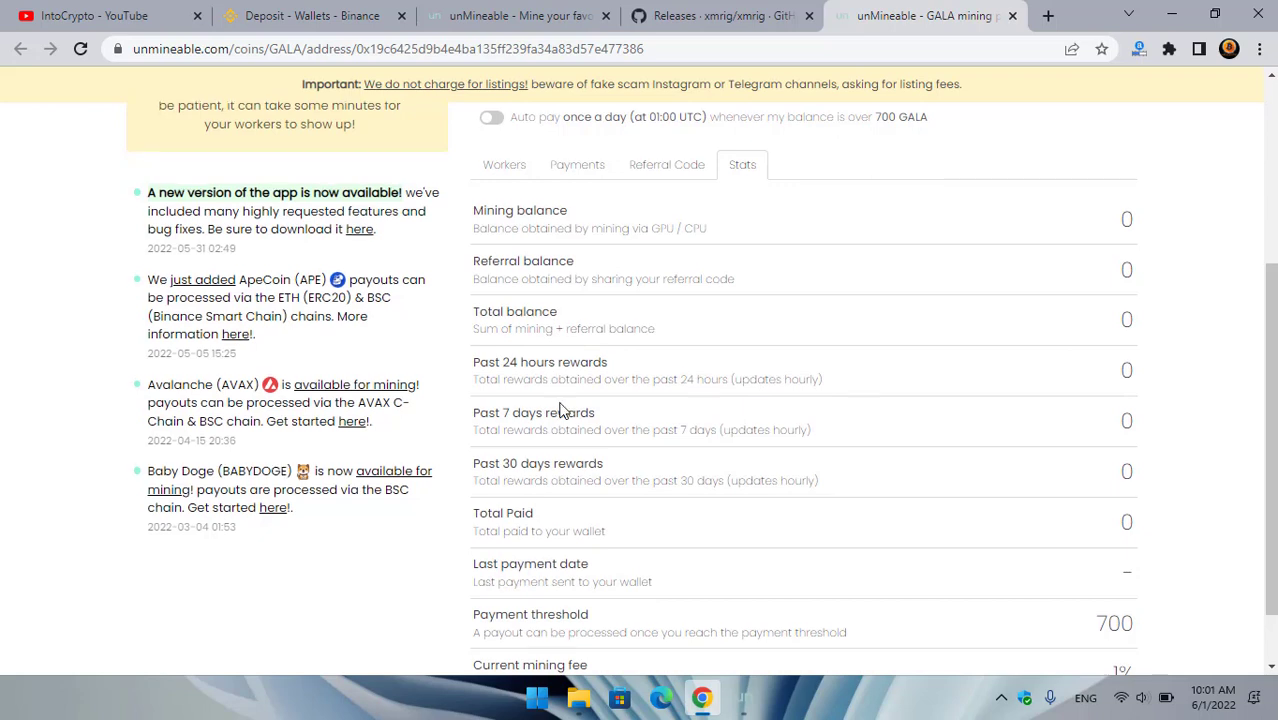
scroll(550, 400, "down", 1)
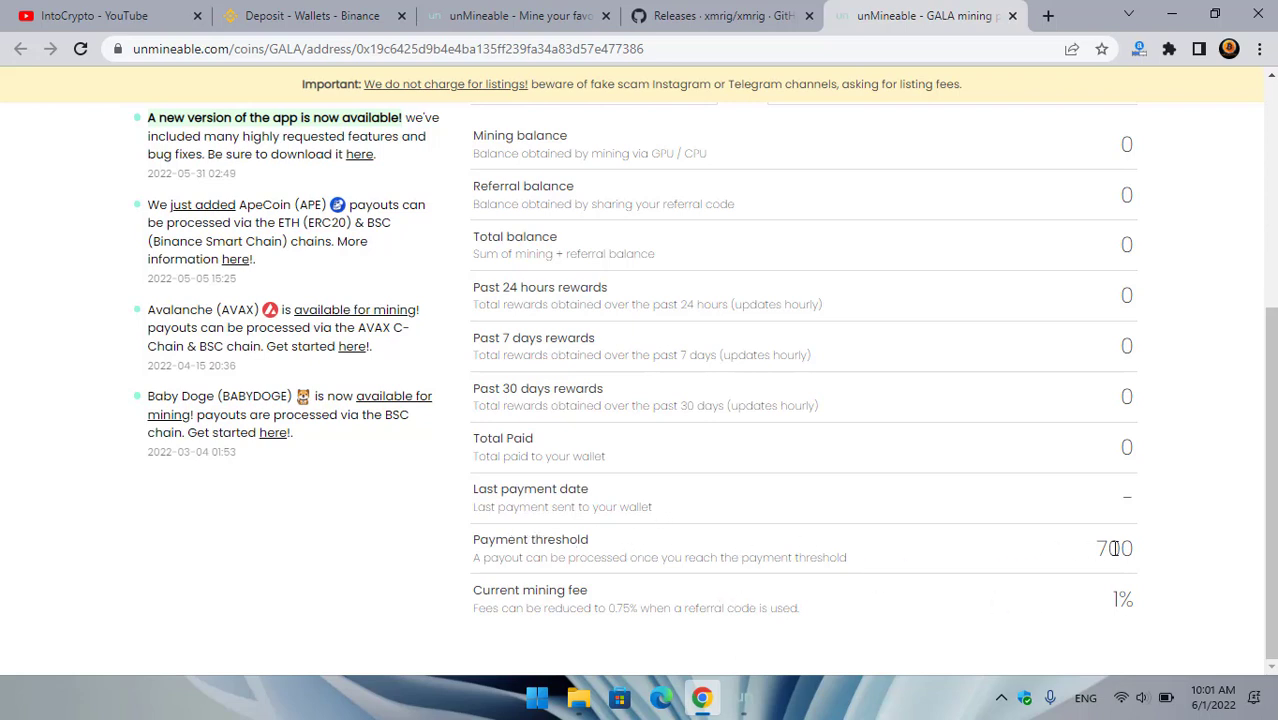
double_click(1104, 548)
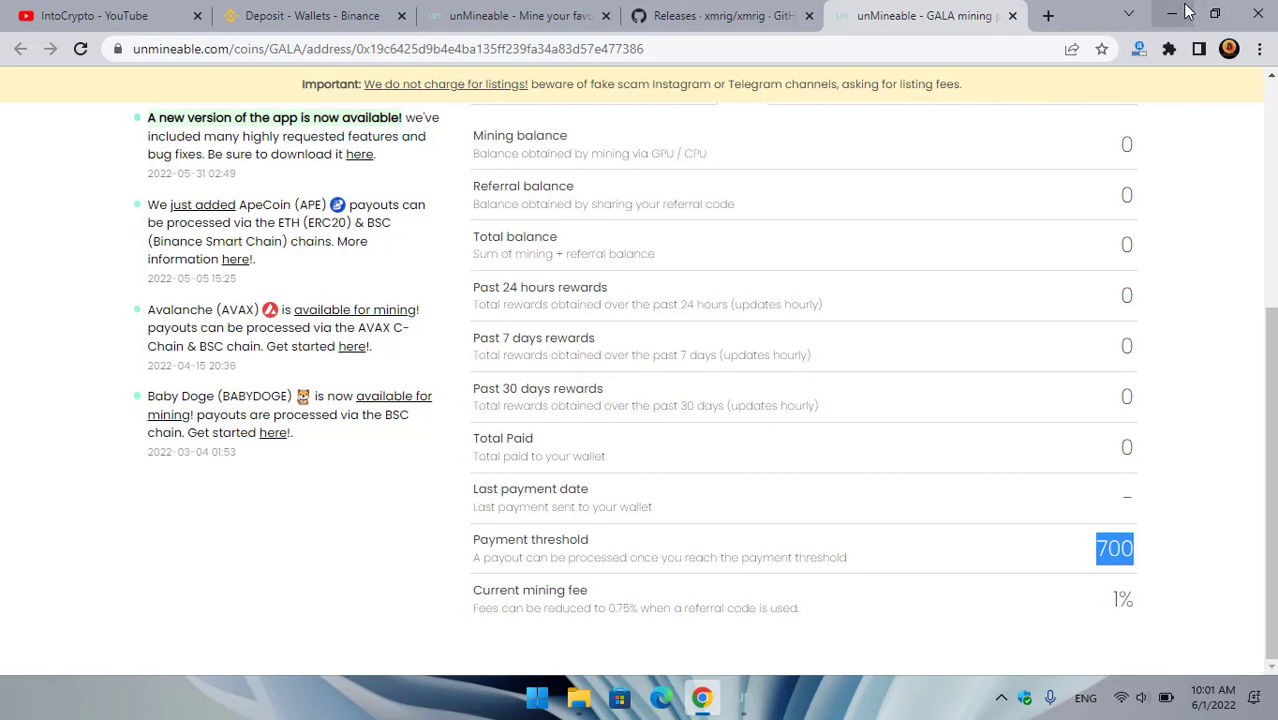
left_click(1186, 11)
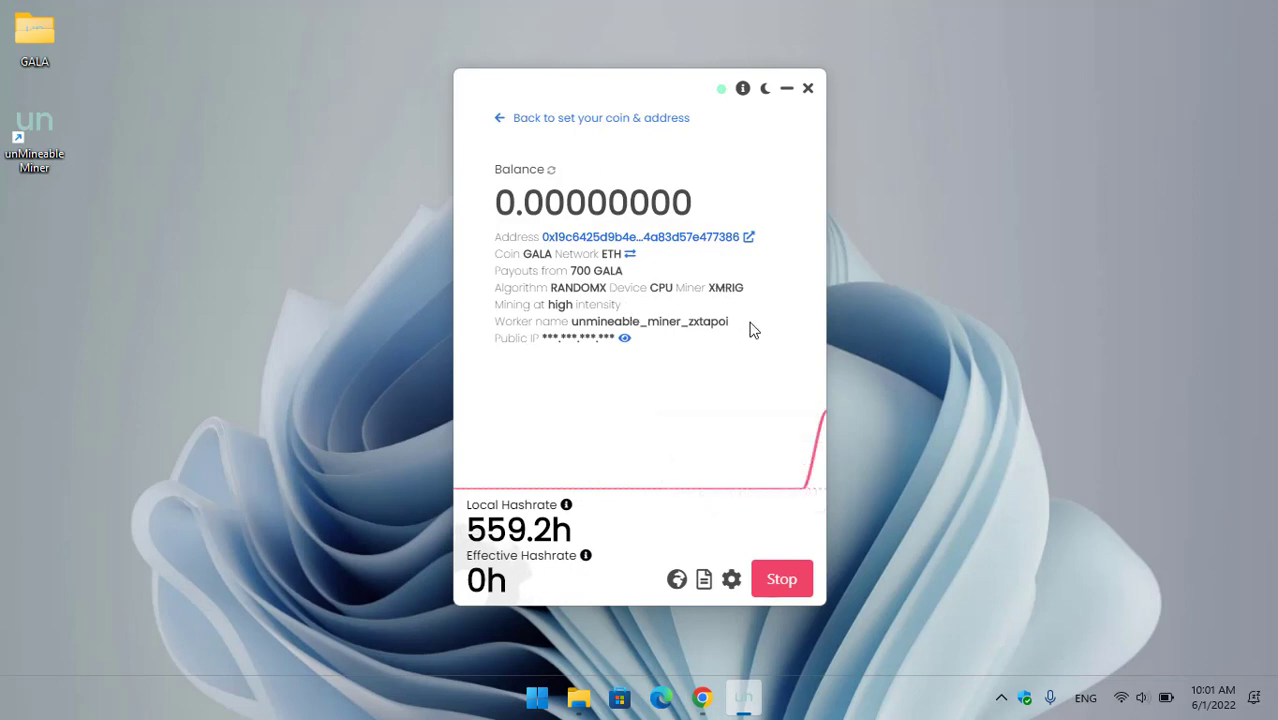
mouse_move(828, 441)
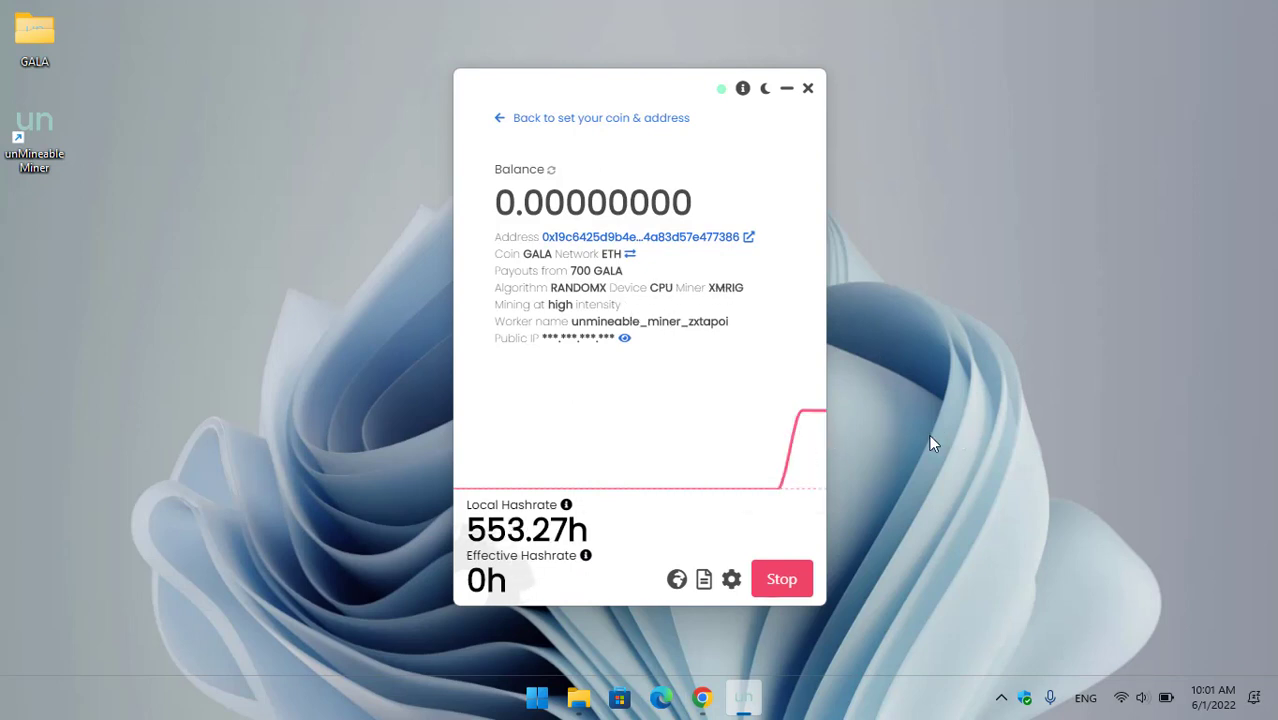